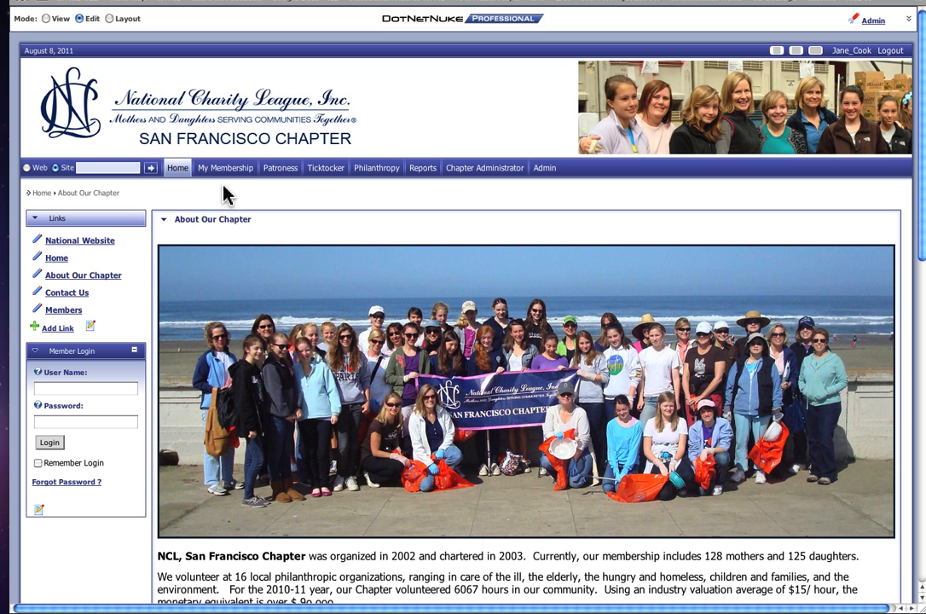
# Open the Calendar of Events page of the My Membership section.
pyautogui.moveTo(226, 182)
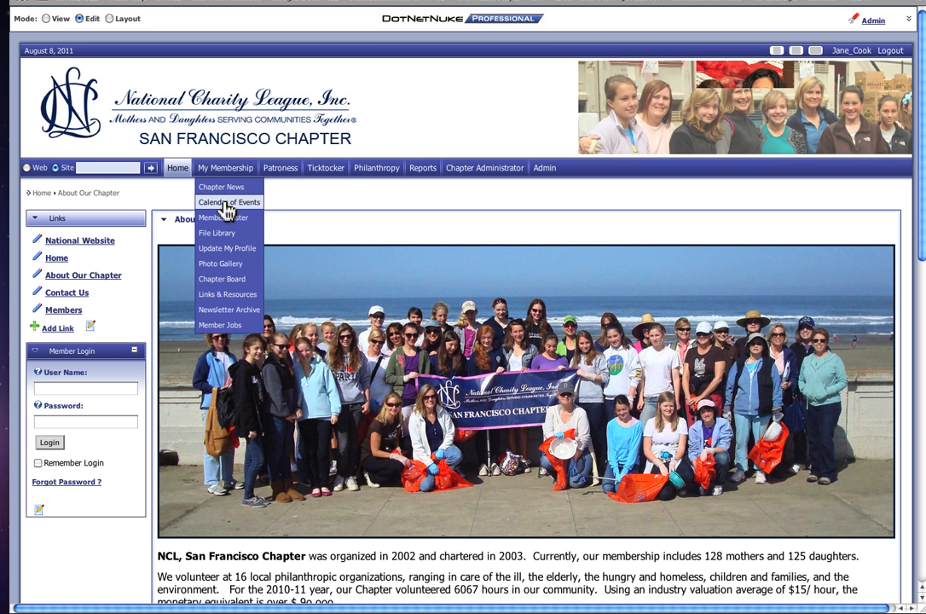
pyautogui.click(227, 205)
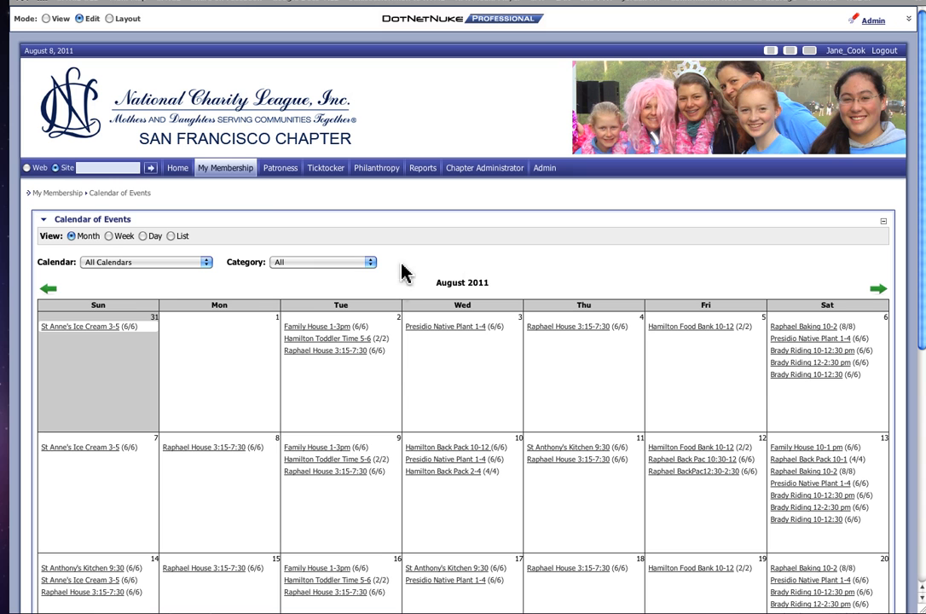
pyautogui.moveTo(50, 292)
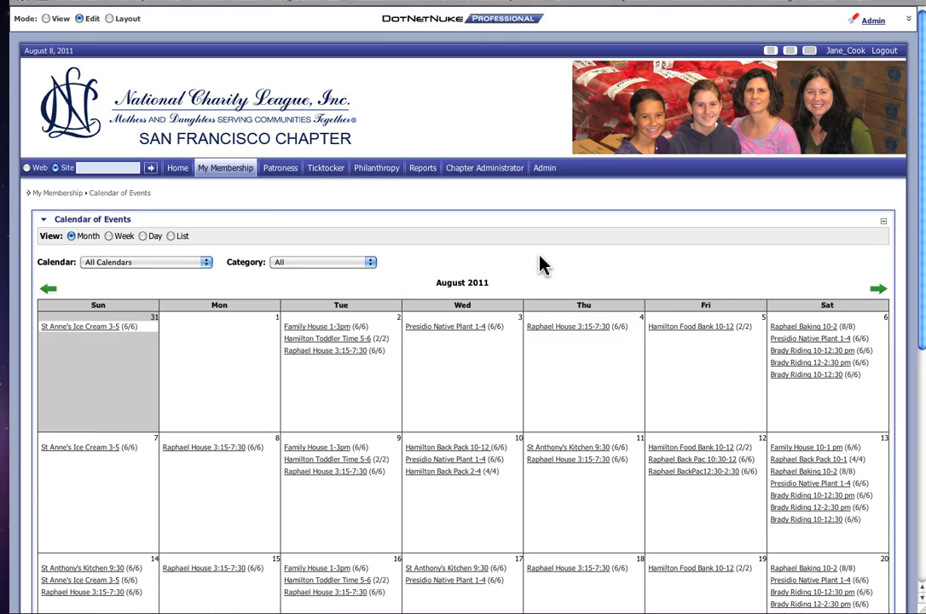
# Open the calendar management page and bring up the Board Meeting calendar for editing.
pyautogui.scroll(-3, 543, 266)
pyautogui.scroll(-9, 542, 266)
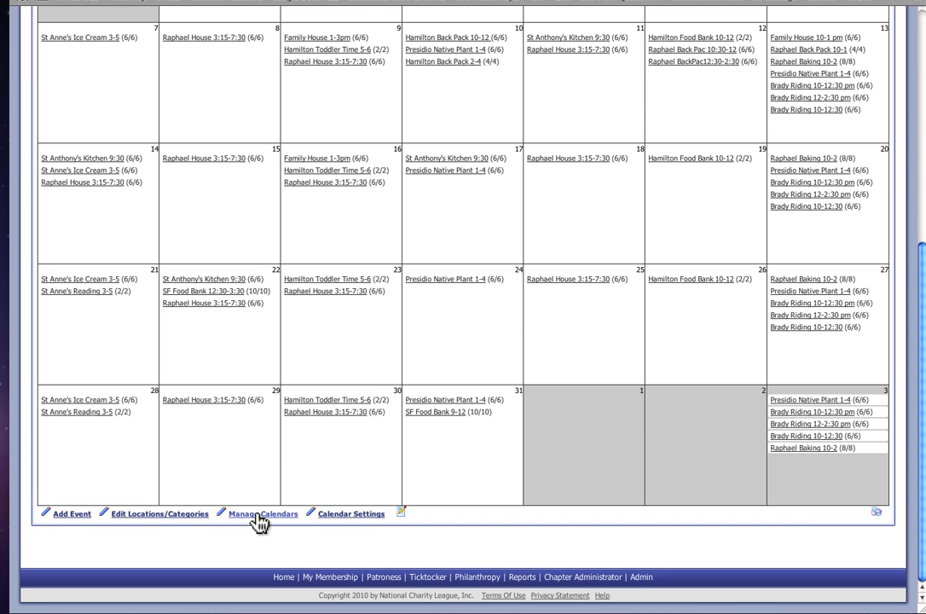
pyautogui.scroll(3, 346, 545)
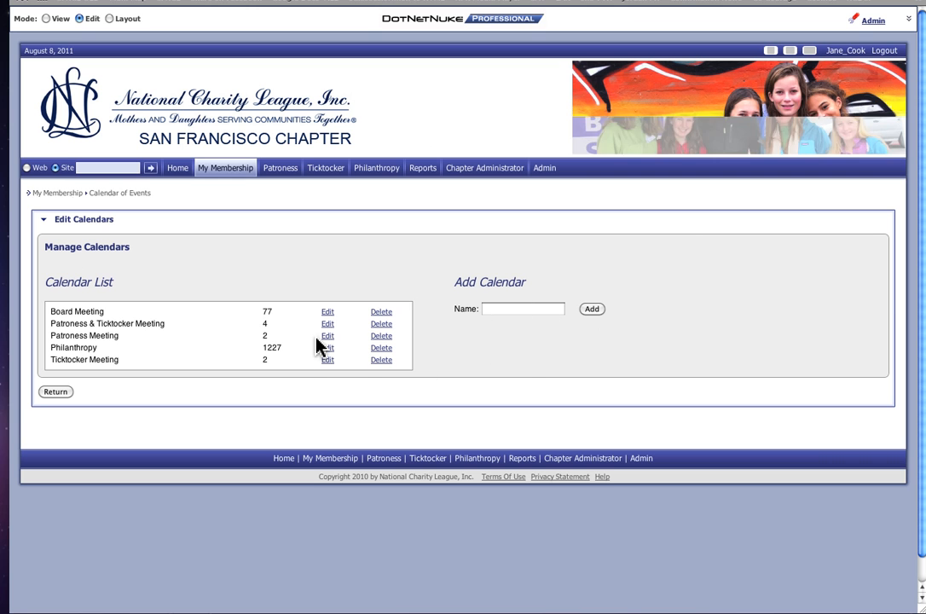
pyautogui.click(327, 313)
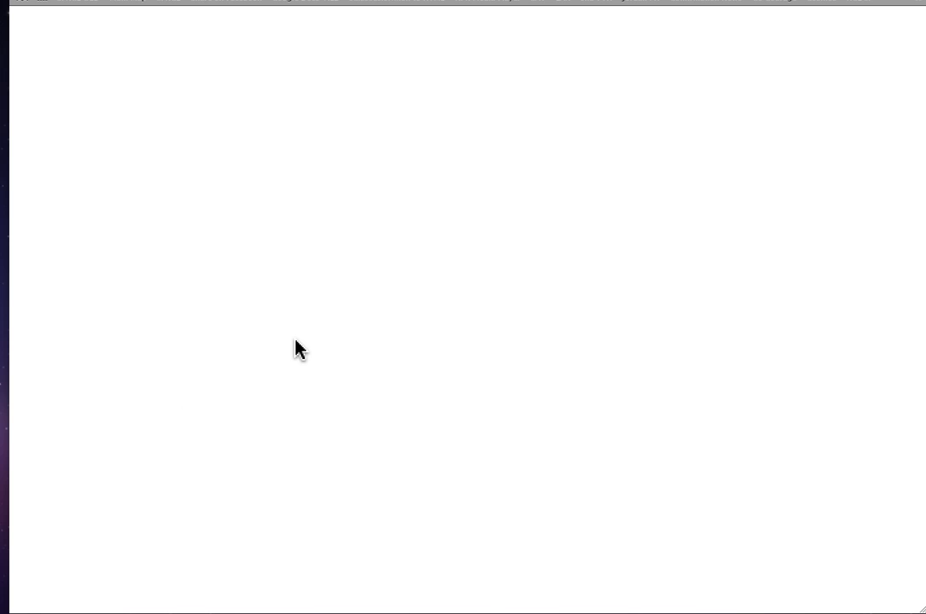
# From the events calendar, open the locations and categories editor and look through the category list.
pyautogui.scroll(-3, 298, 349)
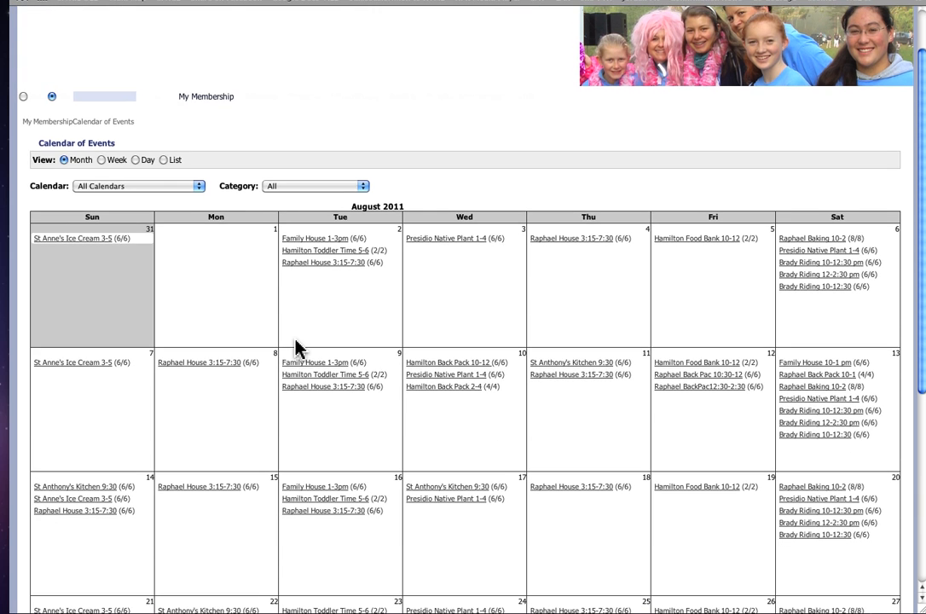
pyautogui.scroll(-5, 299, 349)
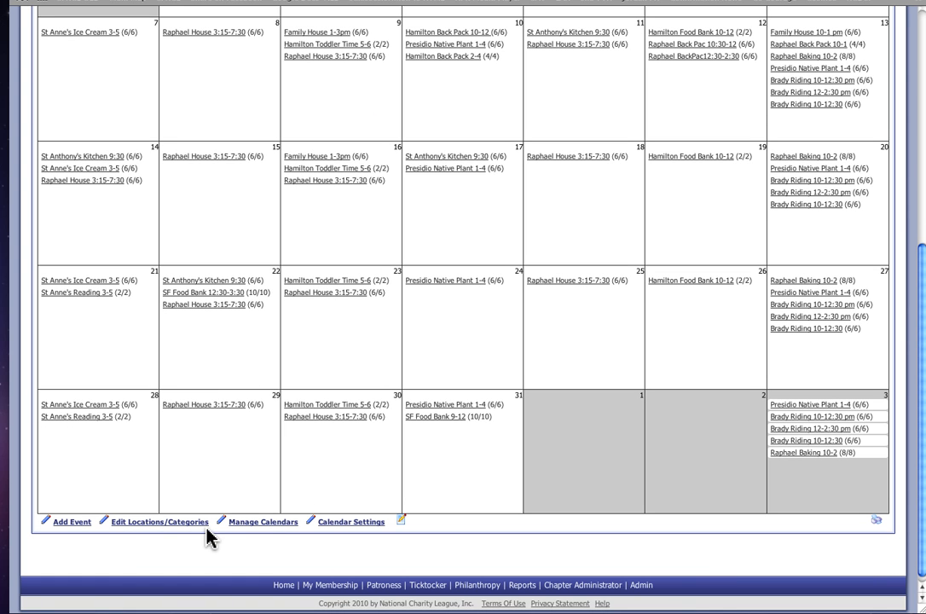
pyautogui.click(161, 524)
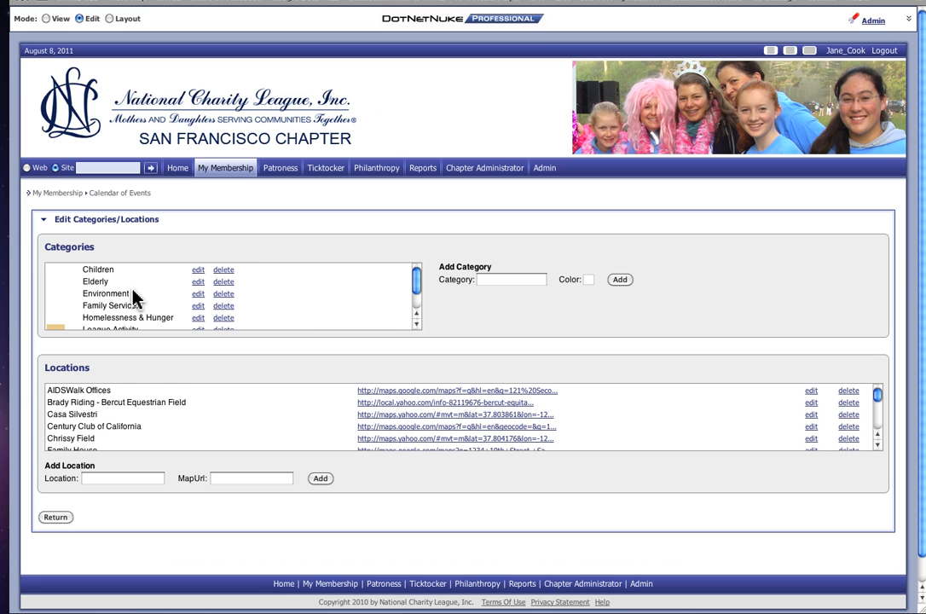
pyautogui.scroll(-3, 145, 297)
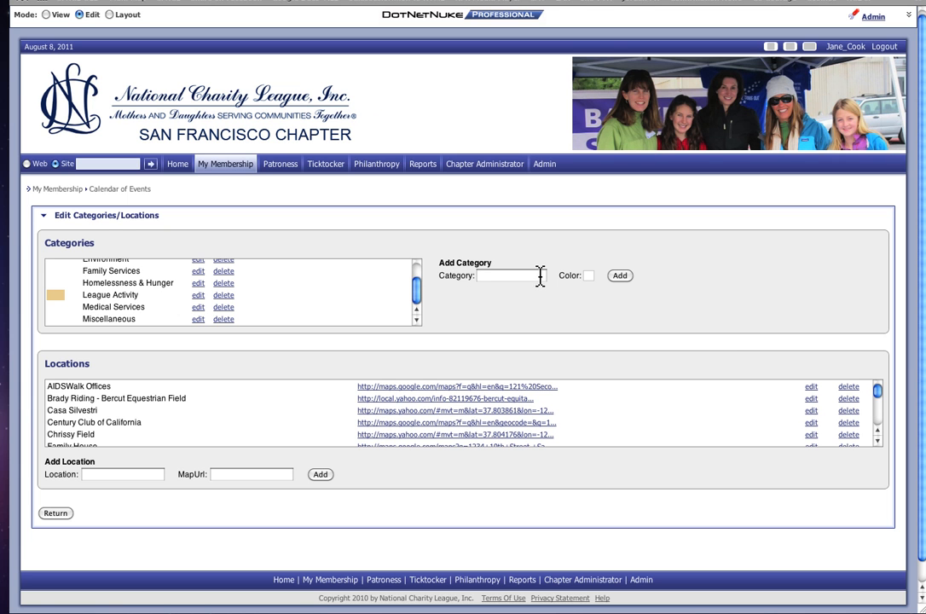
# Look at the colour choices available for a new category and close the palette without picking one.
pyautogui.click(589, 276)
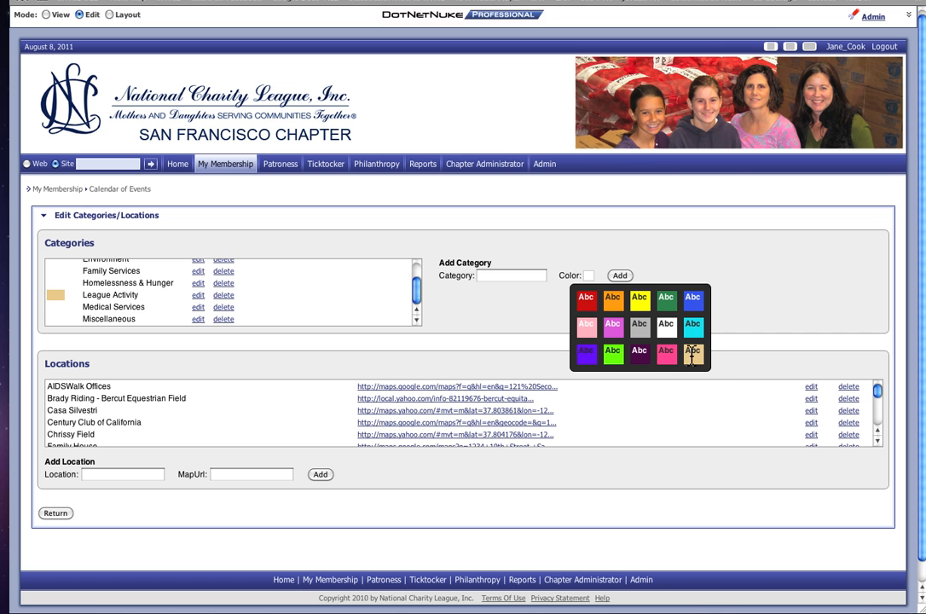
pyautogui.click(503, 316)
pyautogui.scroll(-1, 162, 374)
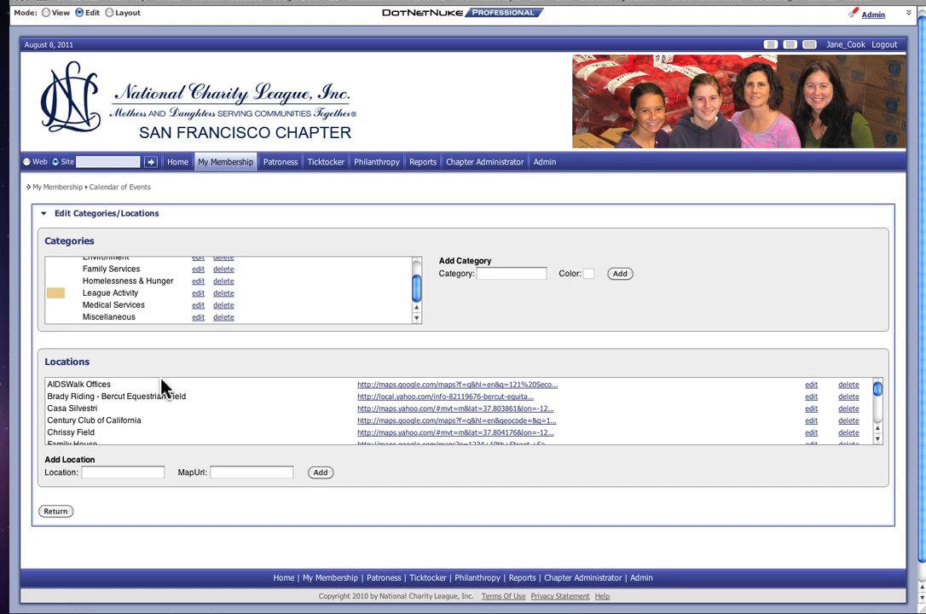
# Look through the list of locations and their map links.
pyautogui.scroll(-1, 162, 394)
pyautogui.scroll(2, 162, 394)
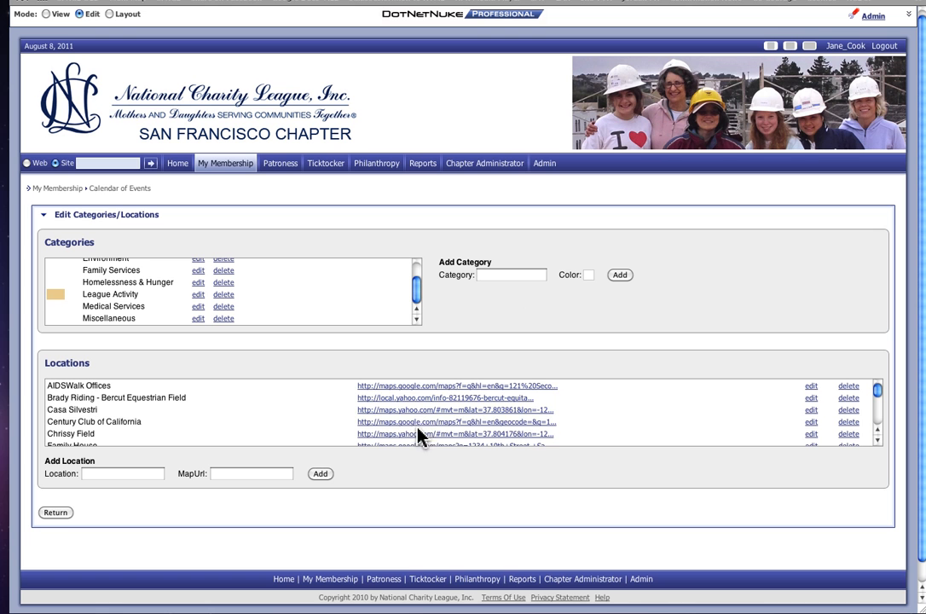
pyautogui.scroll(-2, 174, 434)
pyautogui.scroll(-1, 174, 434)
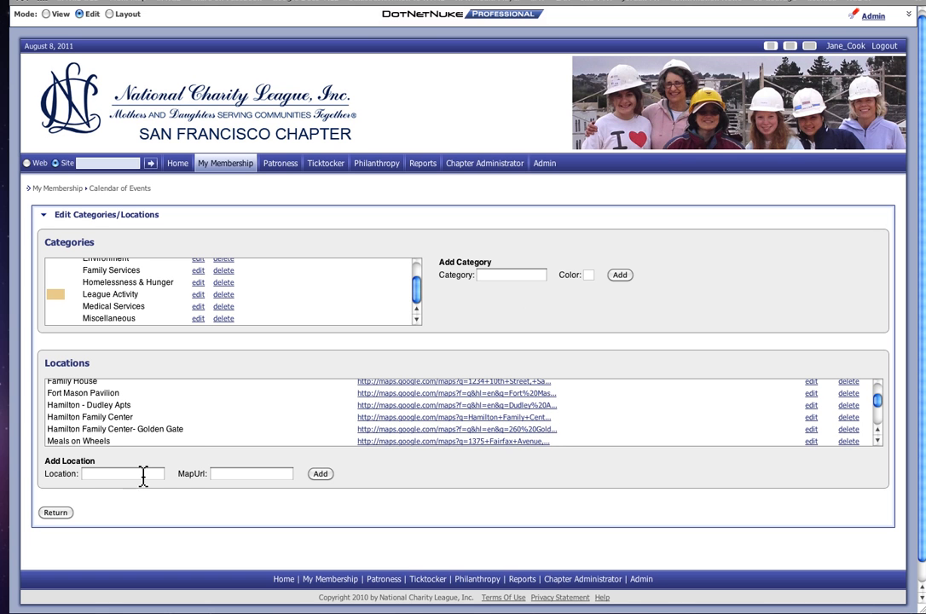
# Check the name and map URL fields for adding a location, and open the Hamilton Family Center entry for editing.
pyautogui.click(91, 474)
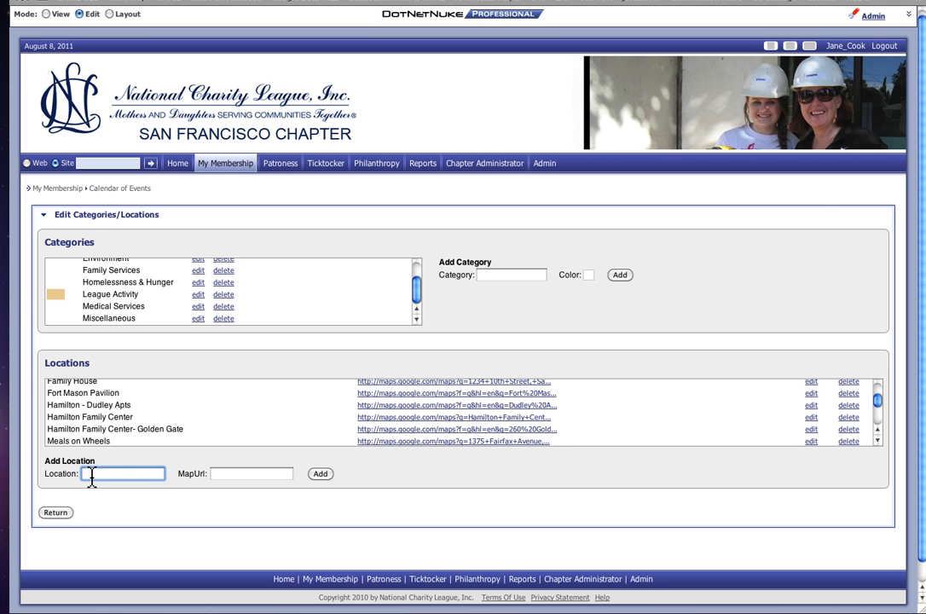
pyautogui.click(215, 474)
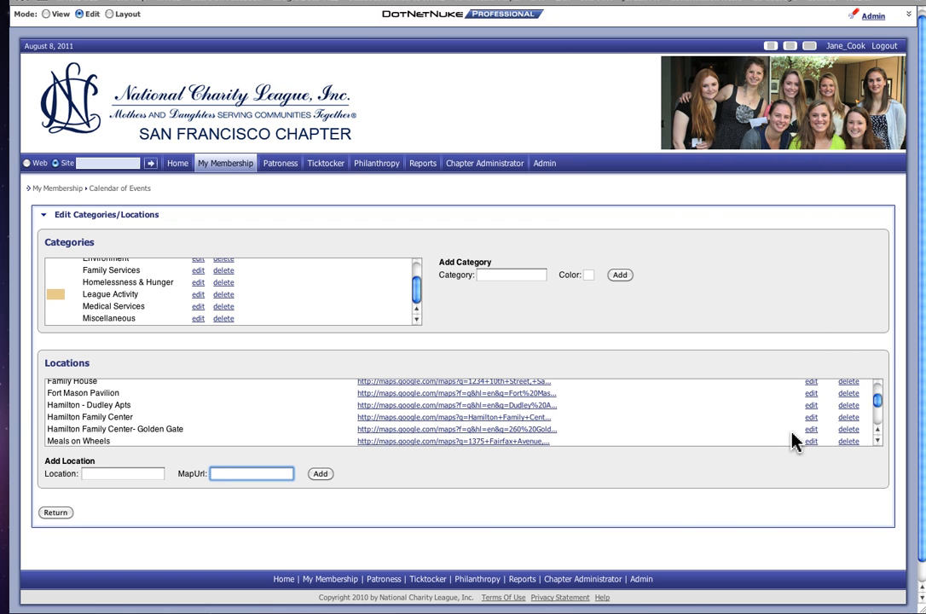
pyautogui.click(813, 418)
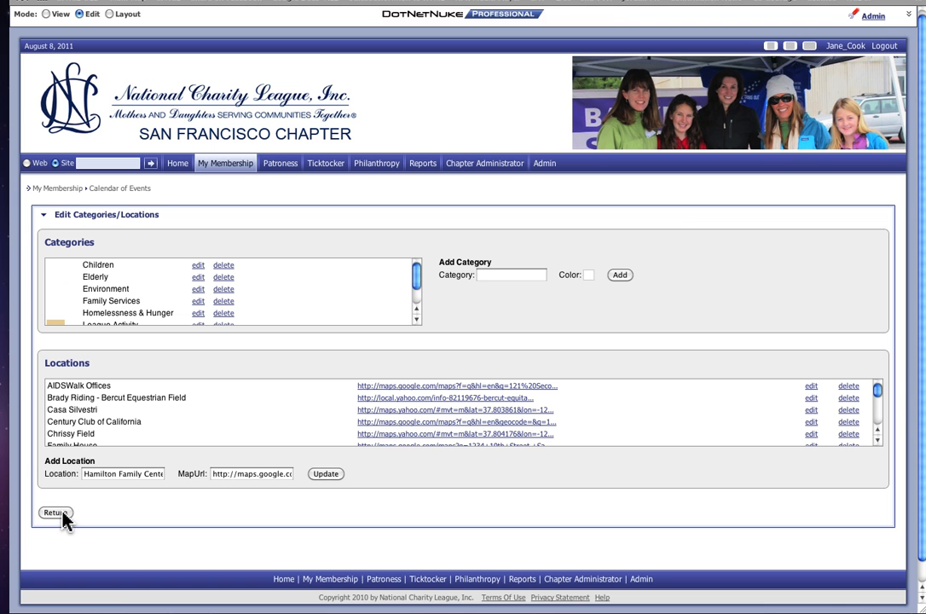
# Return to the events calendar and open the July 31 event "St Anne's Ice Cream 3-5" for editing.
pyautogui.click(63, 514)
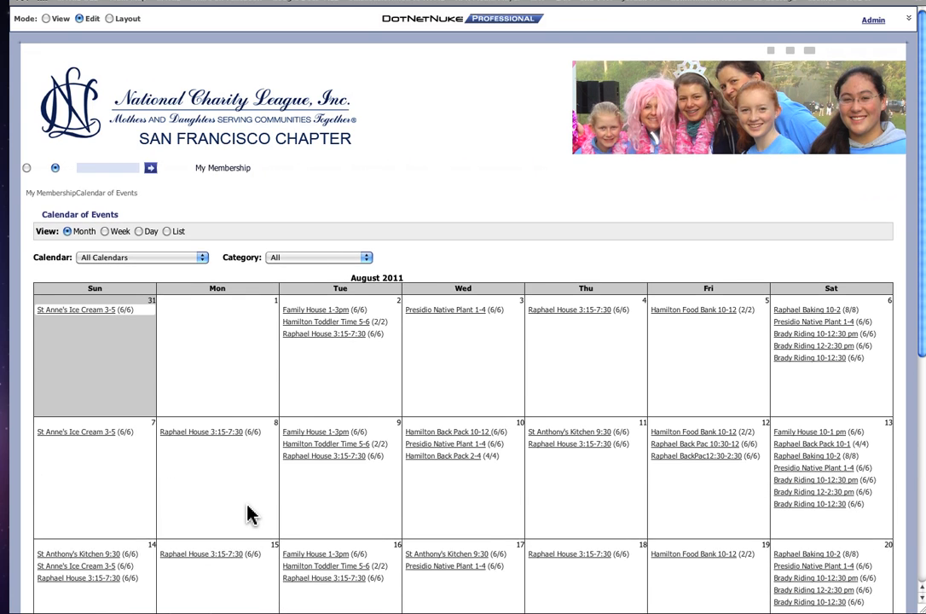
pyautogui.scroll(-3, 247, 515)
pyautogui.scroll(-6, 247, 514)
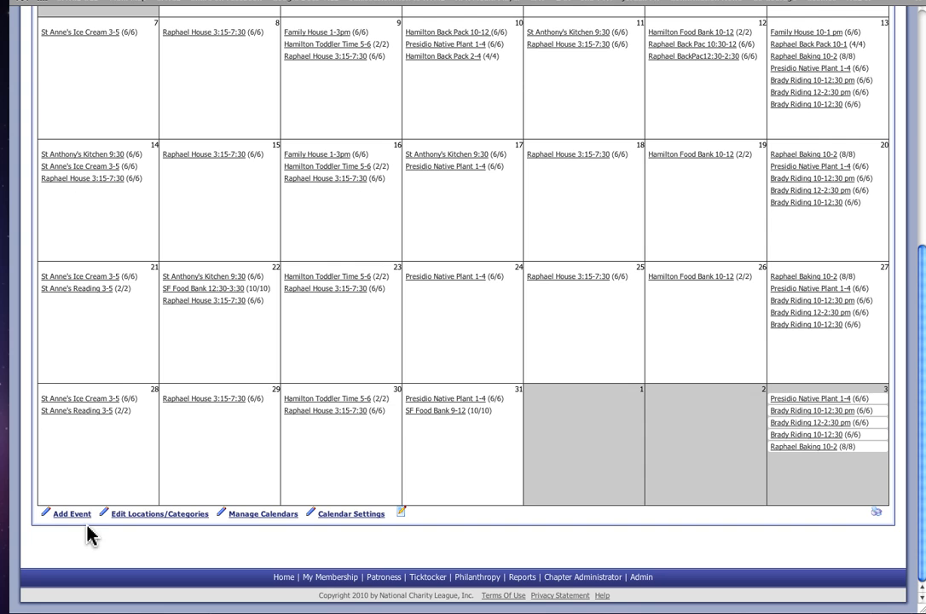
pyautogui.scroll(4, 312, 459)
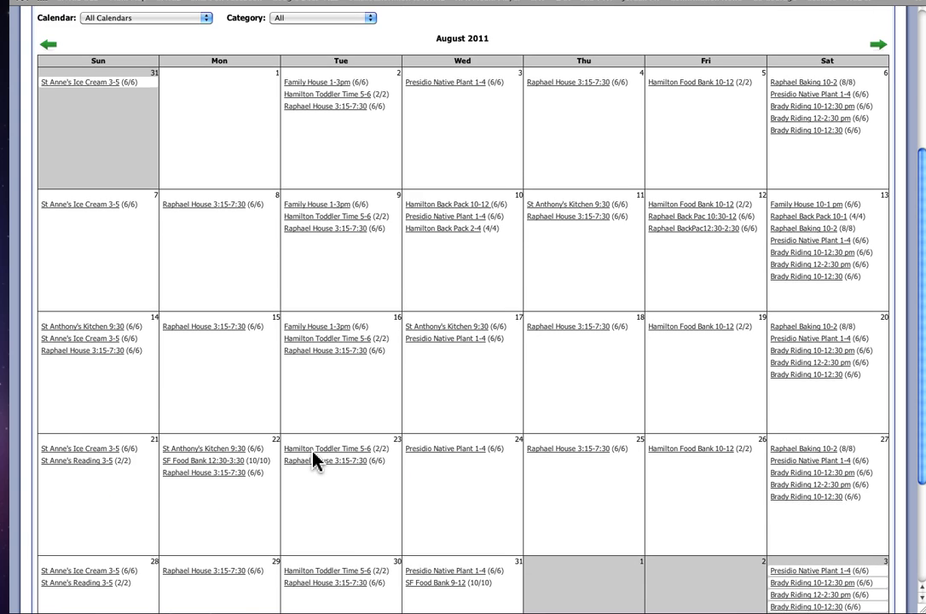
pyautogui.scroll(3, 312, 459)
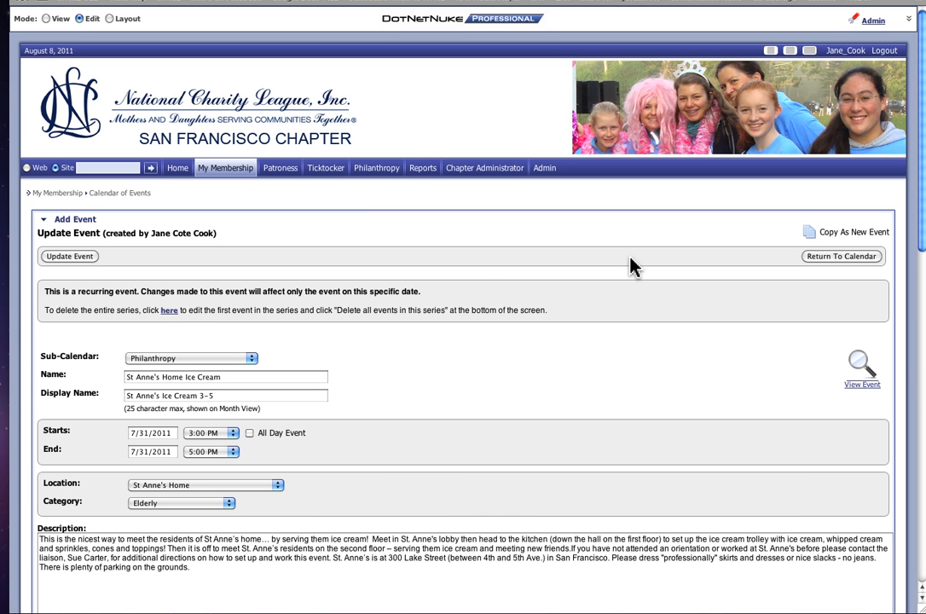
# Copy the St Anne's event as a new event, including its enrollment settings and reminder settings.
pyautogui.click(853, 240)
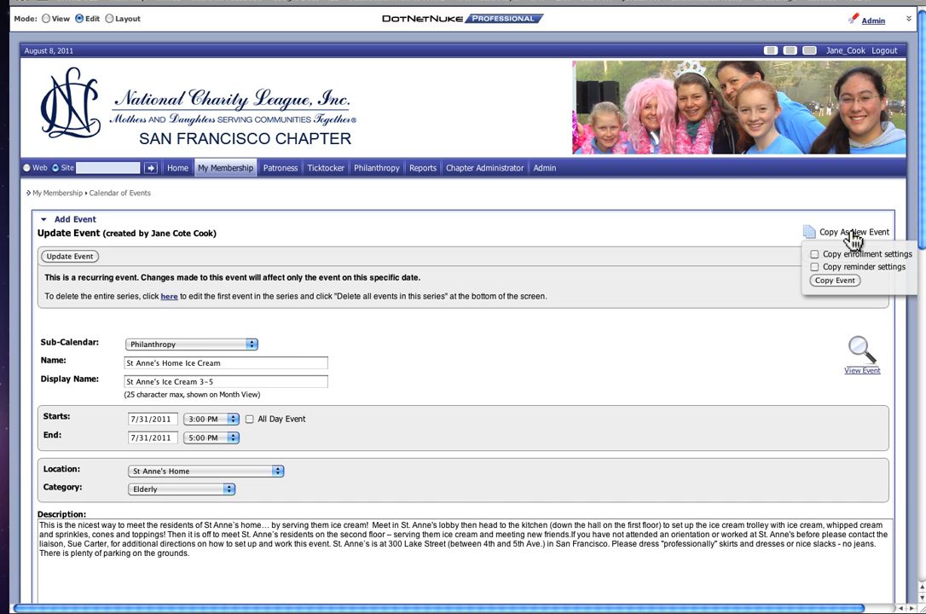
pyautogui.click(814, 254)
pyautogui.click(815, 267)
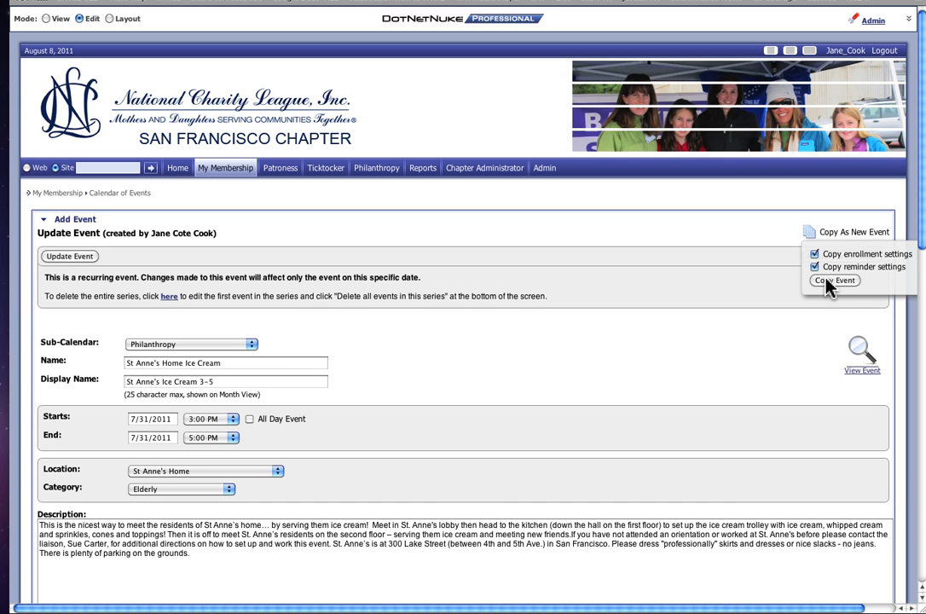
pyautogui.click(832, 281)
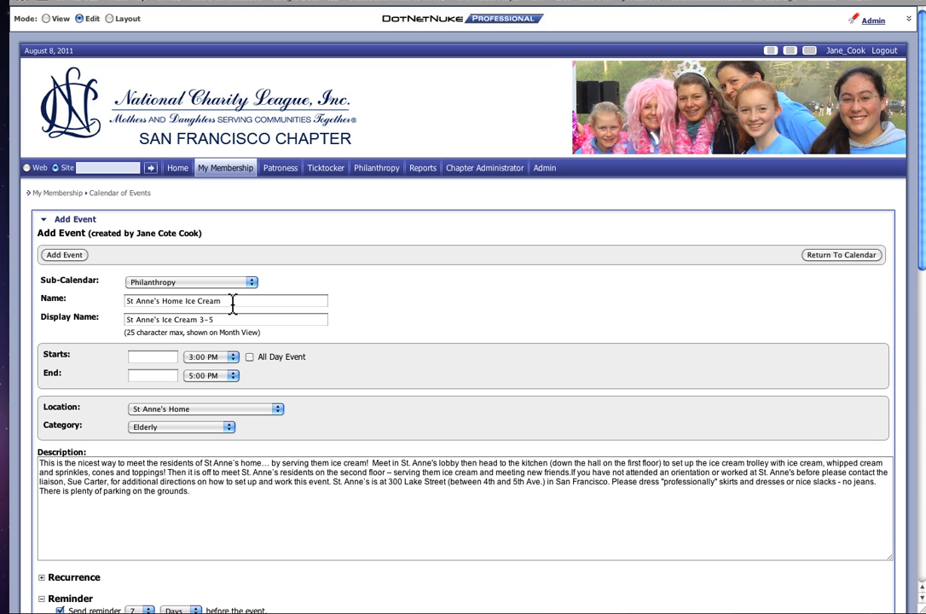
# Rename the copied event "St Anne's Ice Cream 3-5" and set its start and end dates to 08/01/2011.
pyautogui.click(189, 304)
pyautogui.press('BackSpace')
pyautogui.press('BackSpace')
pyautogui.press('BackSpace')
pyautogui.press('BackSpace')
pyautogui.press('BackSpace')
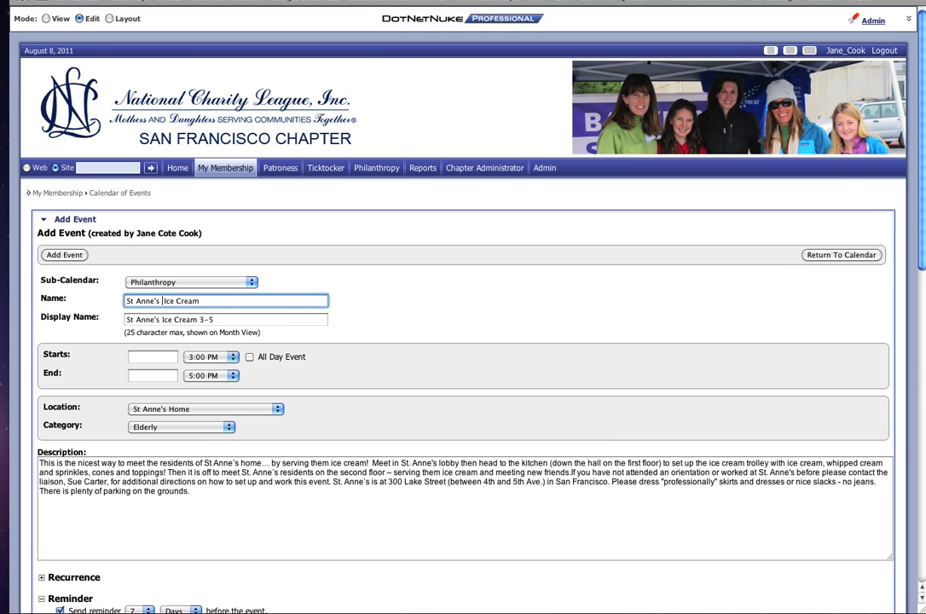
pyautogui.click(218, 306)
pyautogui.click(159, 359)
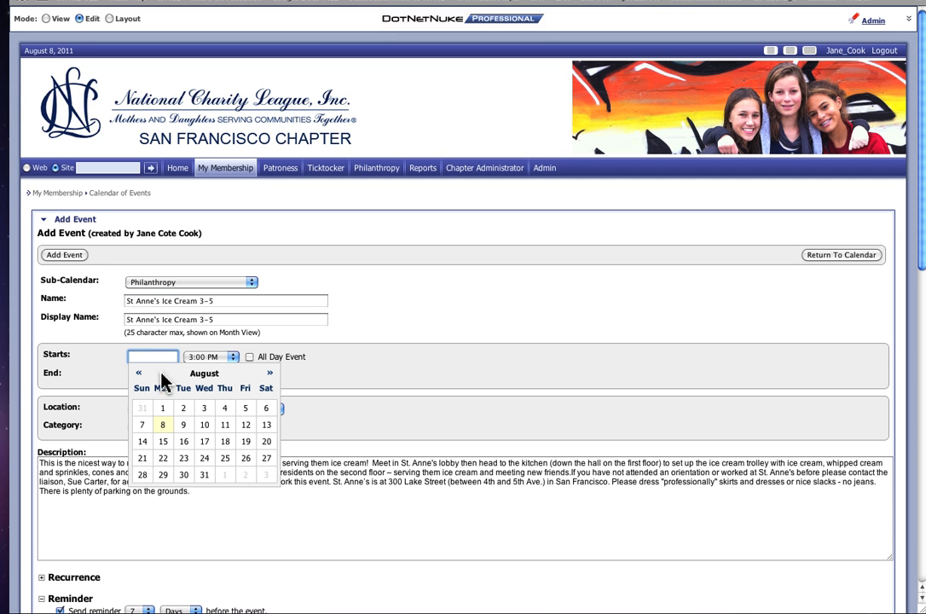
pyautogui.click(163, 408)
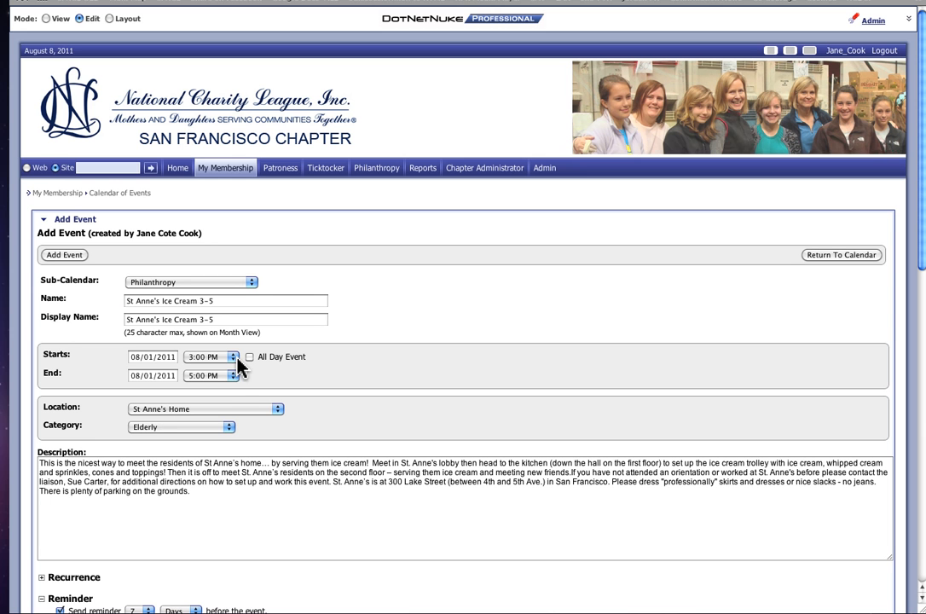
# Check the new event's location and category choices, keeping St Anne's Home and Elderly.
pyautogui.click(278, 412)
pyautogui.click(279, 413)
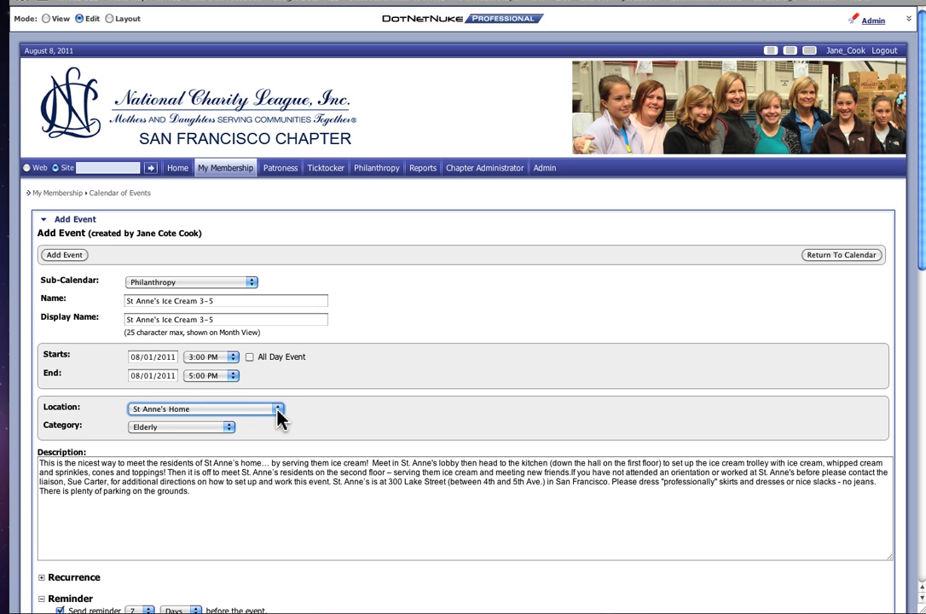
pyautogui.scroll(-1, 246, 429)
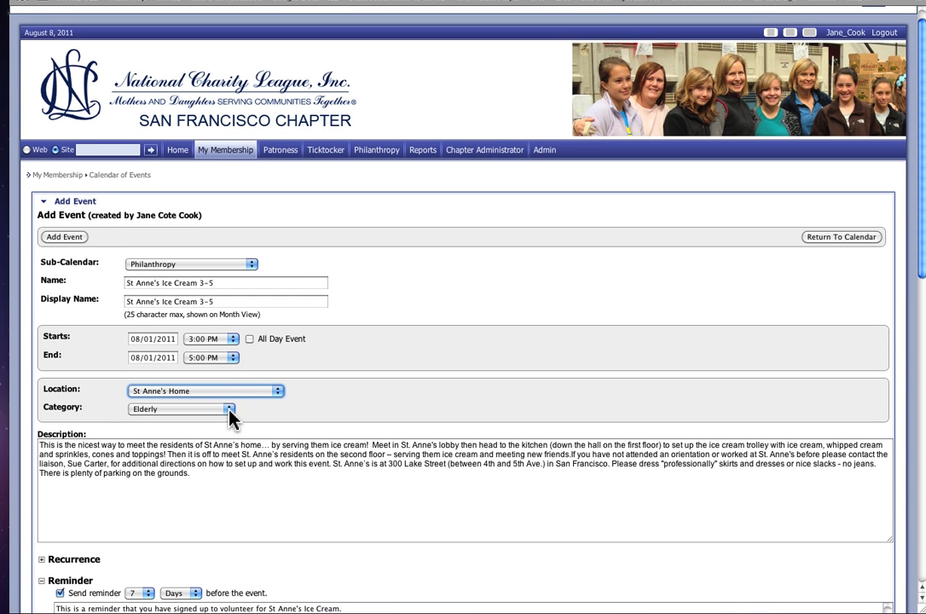
pyautogui.click(229, 409)
pyautogui.click(230, 410)
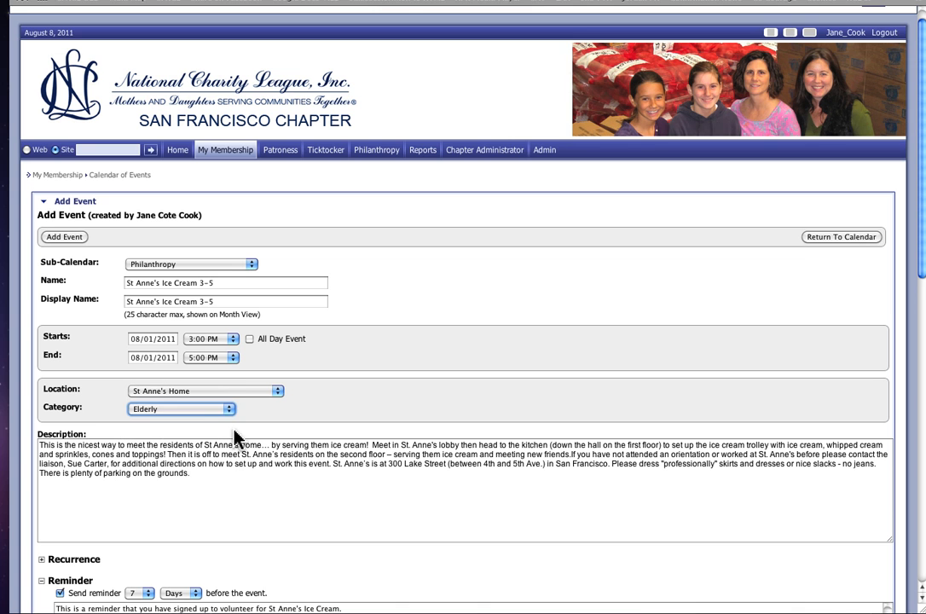
# Set the copied event to recur weekly, every 1 week on Monday, with a recurrence end of 08/15/2011.
pyautogui.scroll(-4, 236, 439)
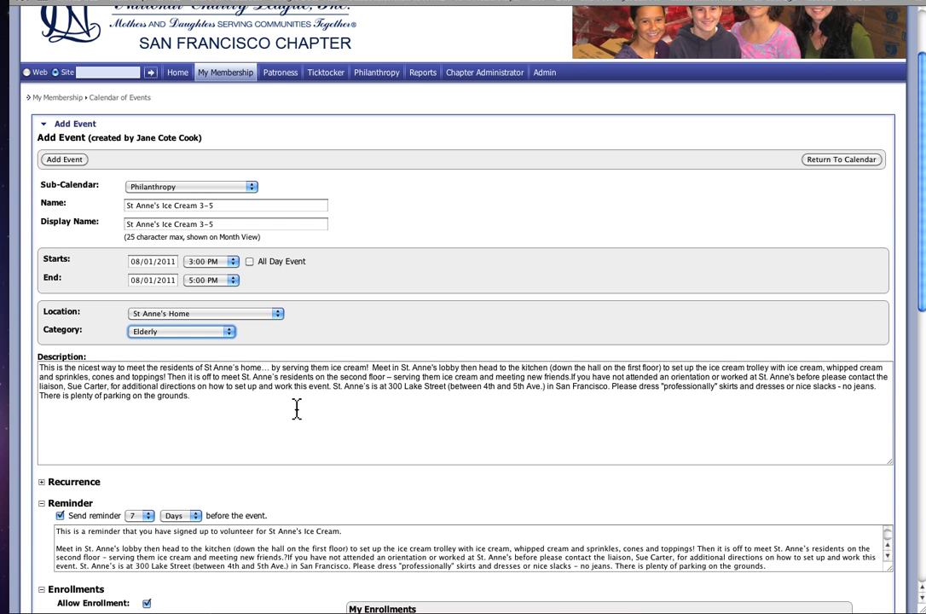
pyautogui.scroll(-4, 297, 410)
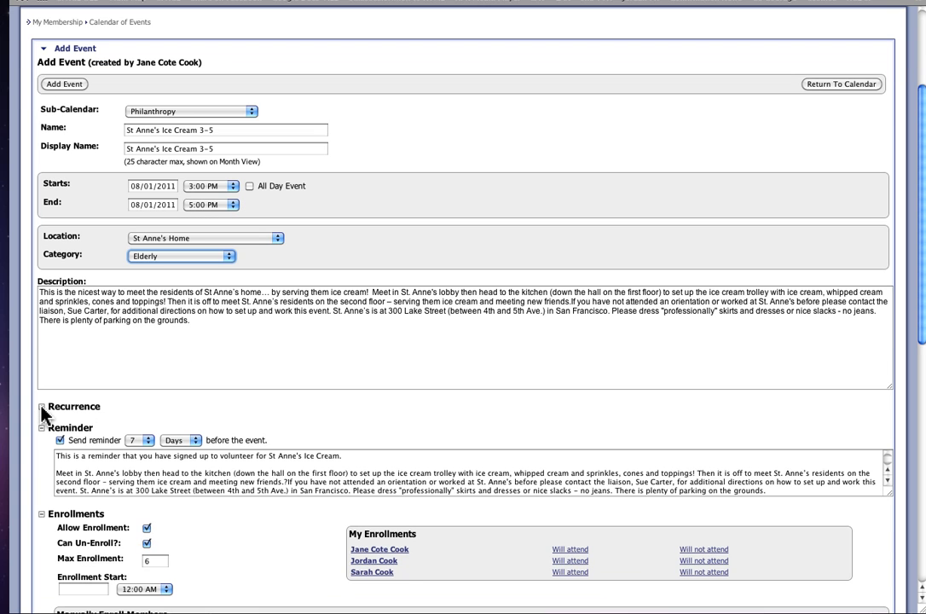
pyautogui.click(42, 408)
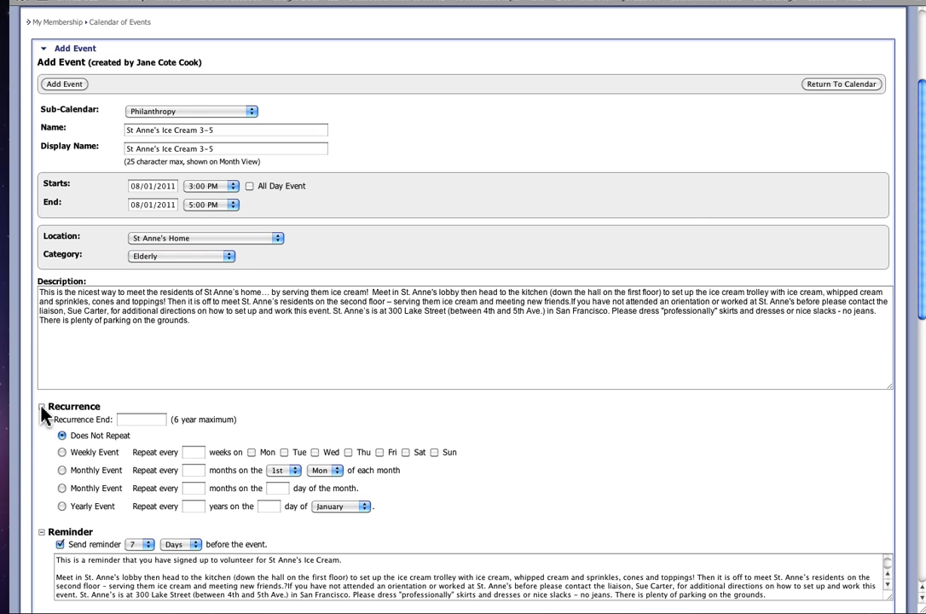
pyautogui.click(63, 452)
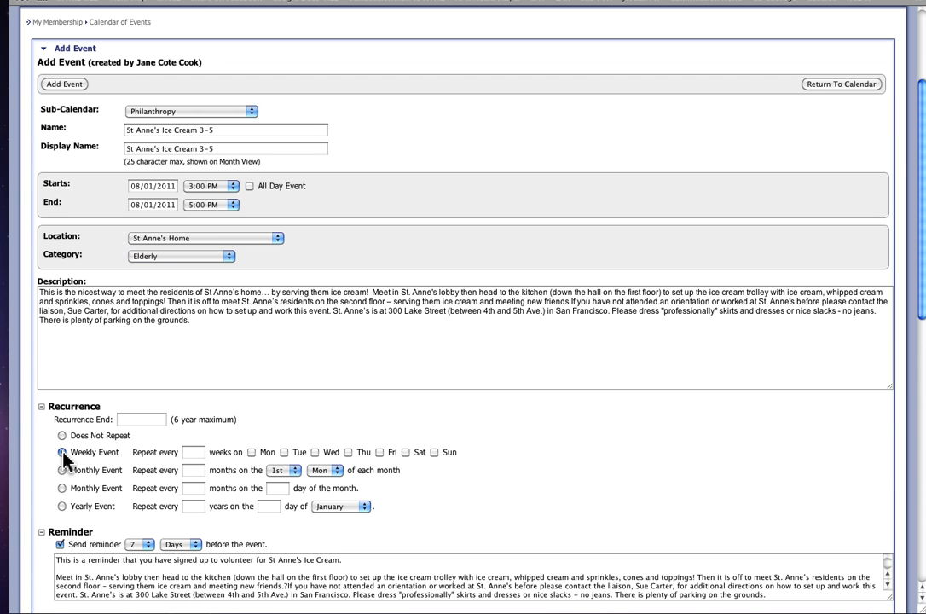
pyautogui.click(195, 453)
pyautogui.write('1')
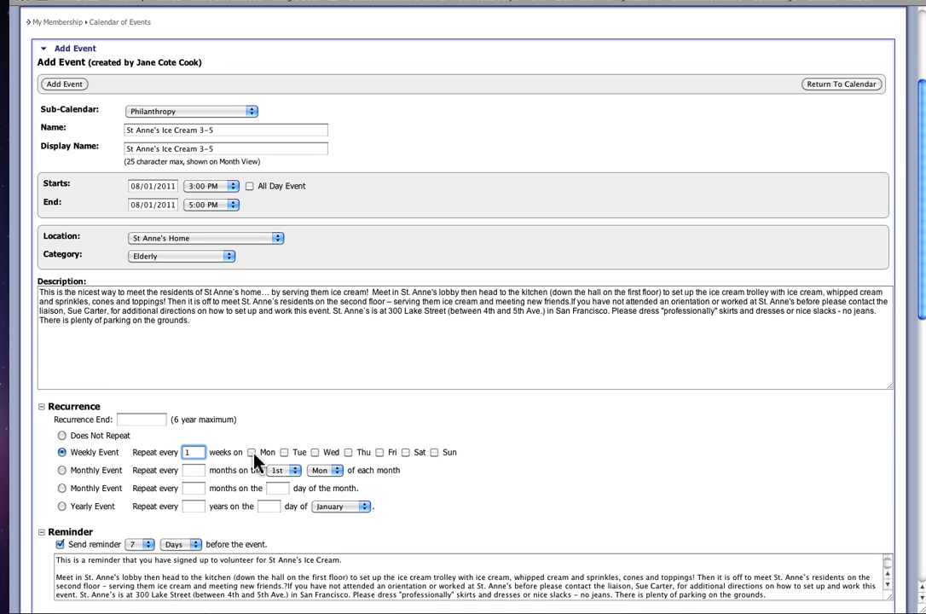
pyautogui.click(253, 453)
pyautogui.click(161, 420)
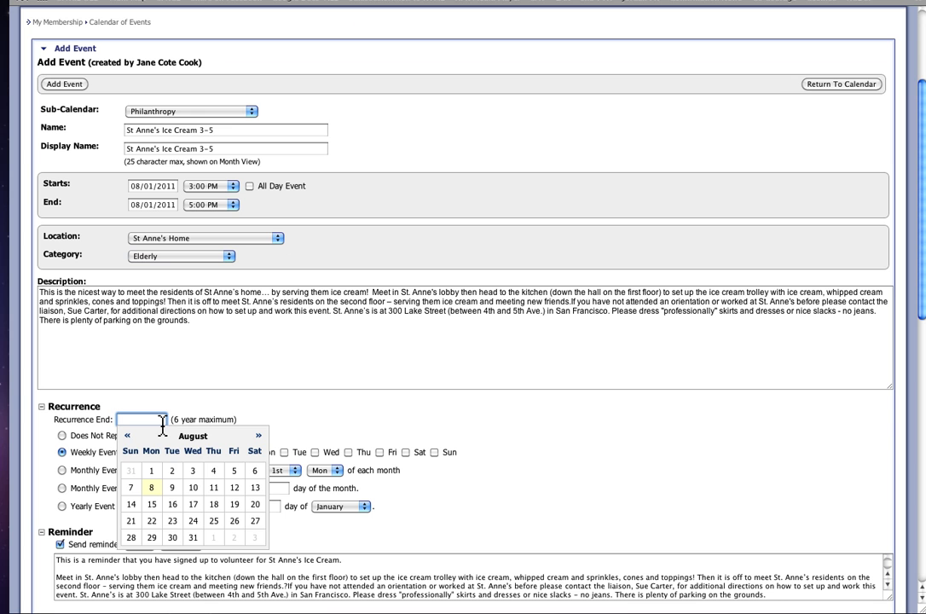
pyautogui.click(152, 504)
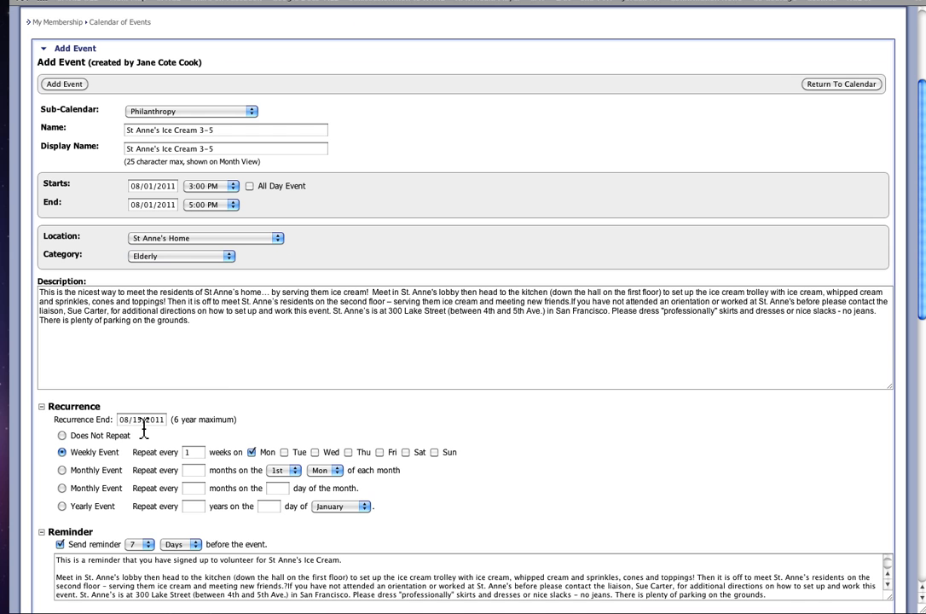
# Review the copied event's reminder timing and message, and its enrollment settings including the maximum enrollment and manual enrollment options.
pyautogui.scroll(-3, 64, 558)
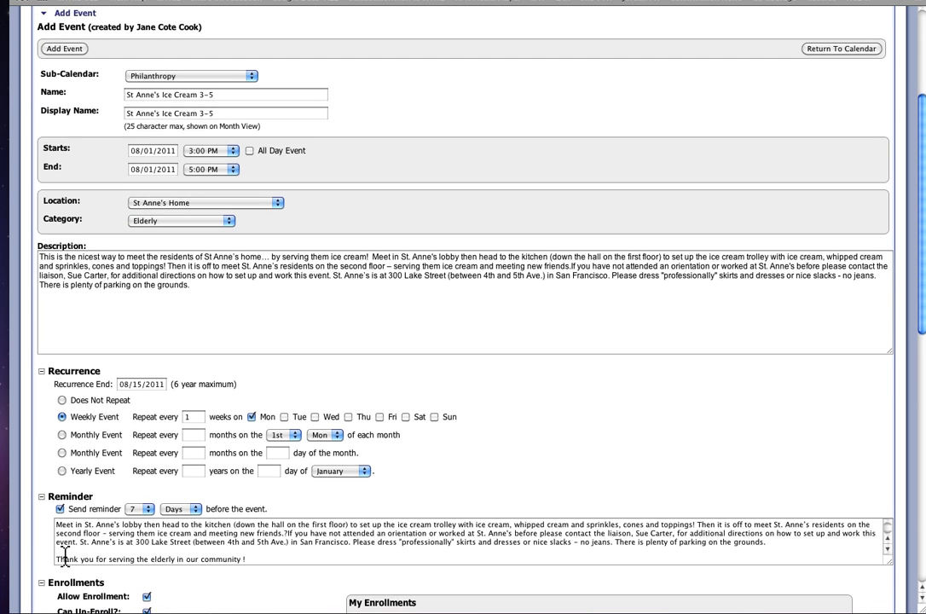
pyautogui.scroll(-1, 64, 558)
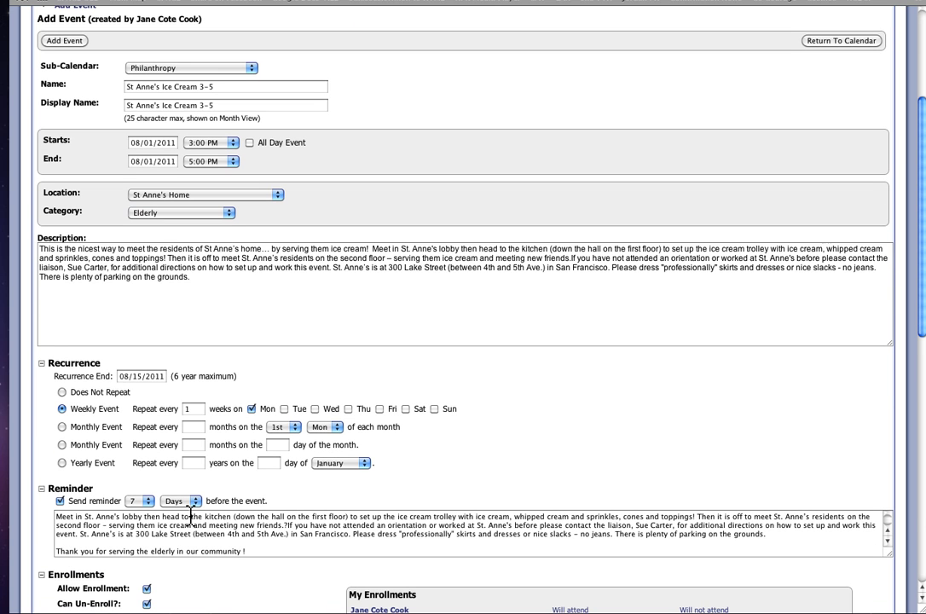
pyautogui.scroll(3, 191, 522)
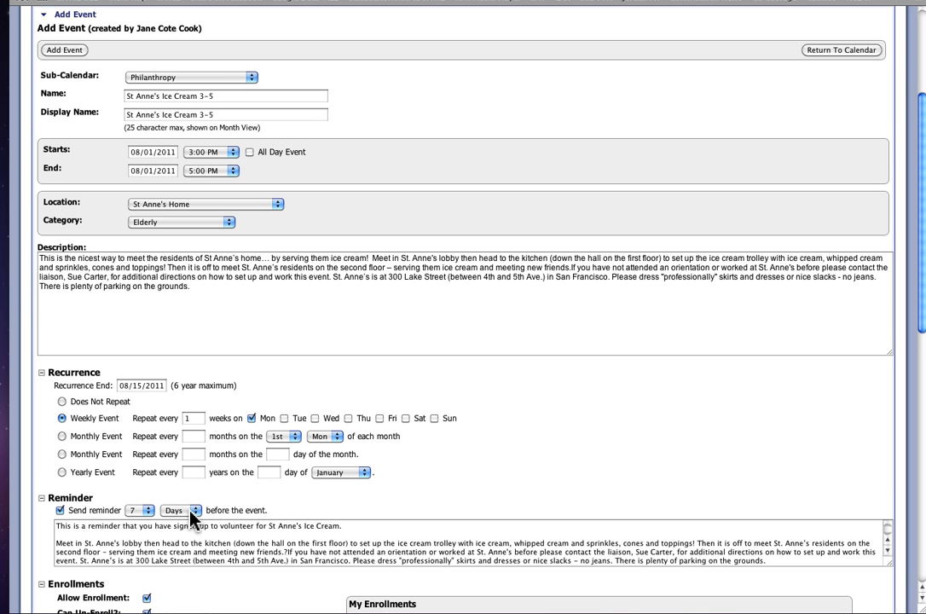
pyautogui.scroll(-2, 175, 539)
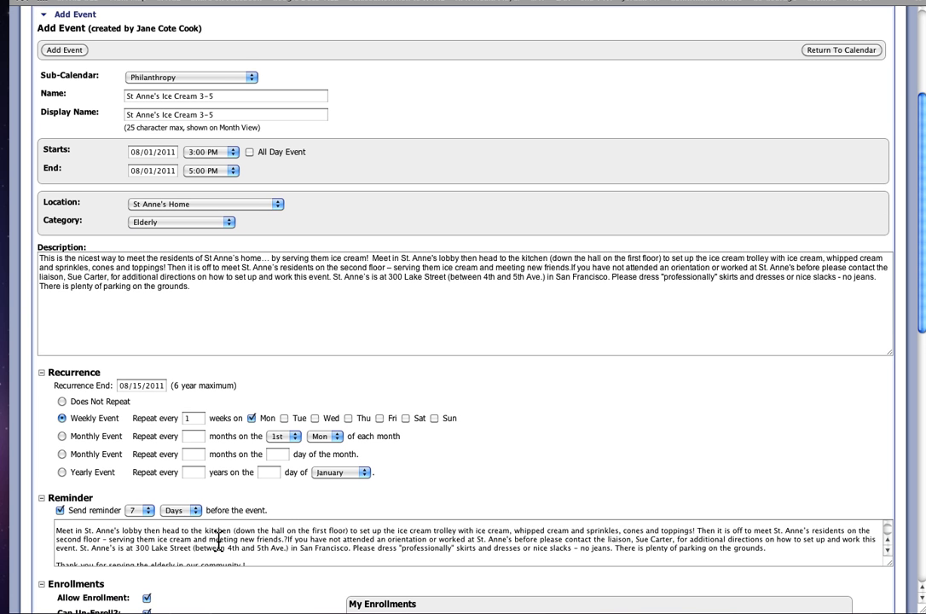
pyautogui.scroll(-1, 267, 554)
pyautogui.scroll(-1, 268, 555)
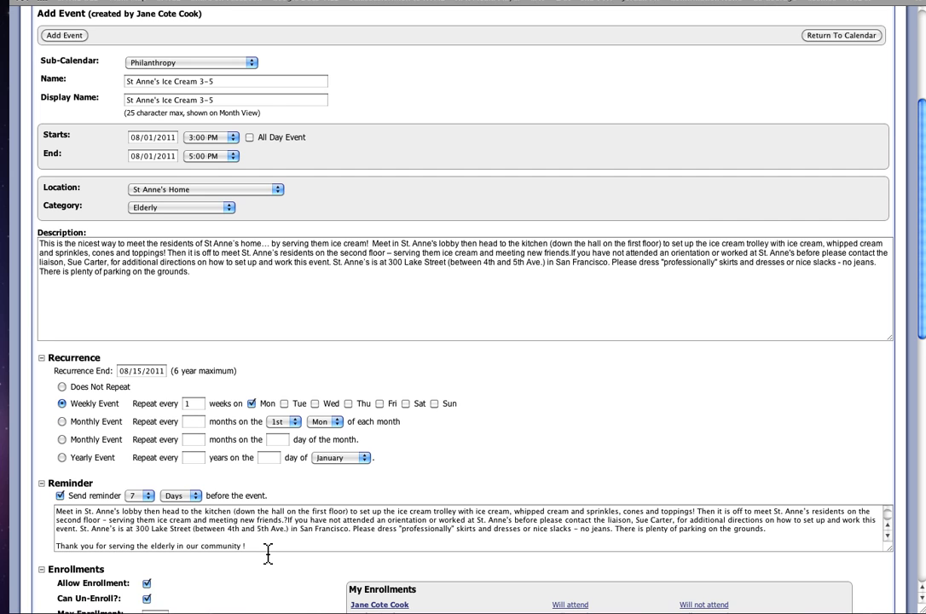
pyautogui.scroll(-3, 268, 555)
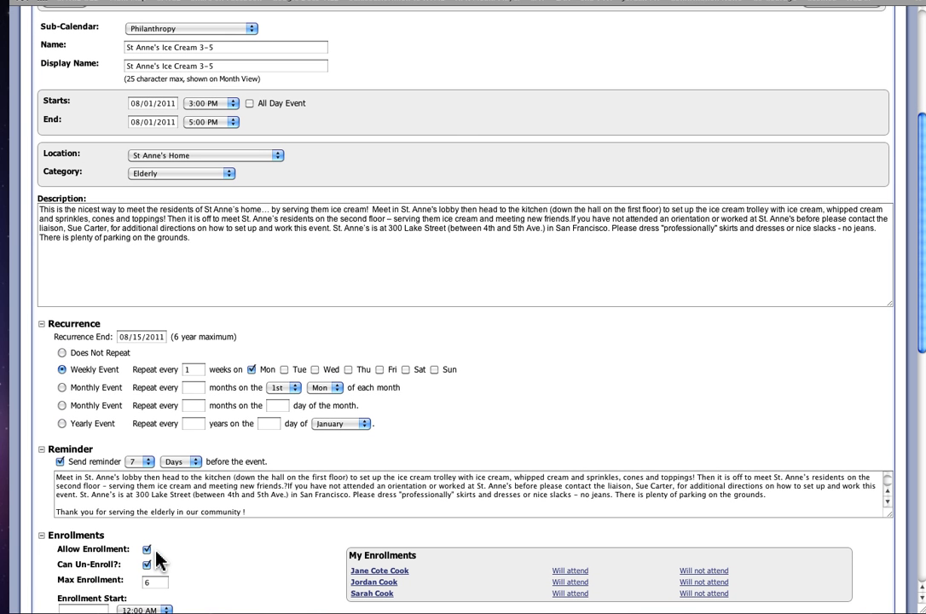
pyautogui.scroll(-2, 155, 569)
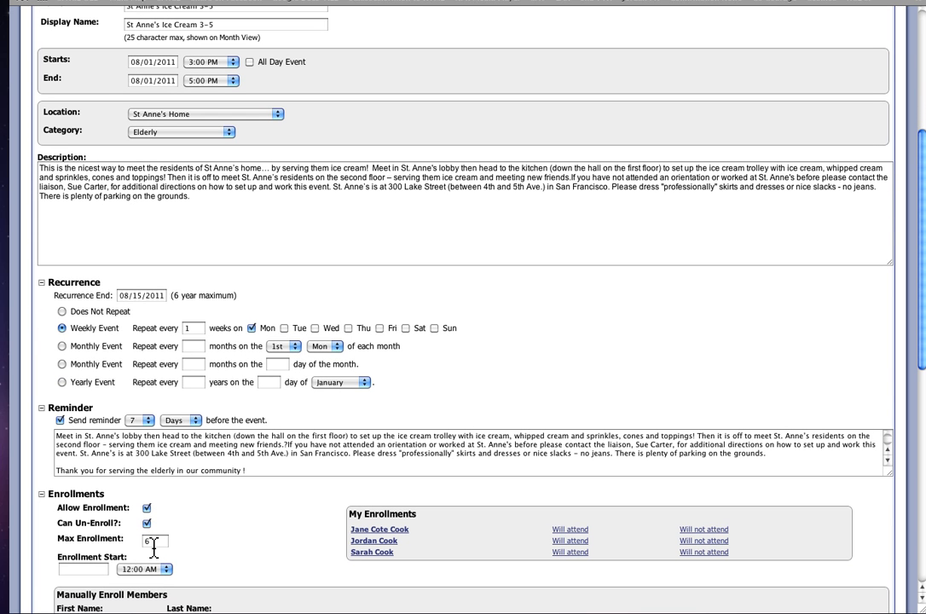
pyautogui.scroll(-1, 153, 546)
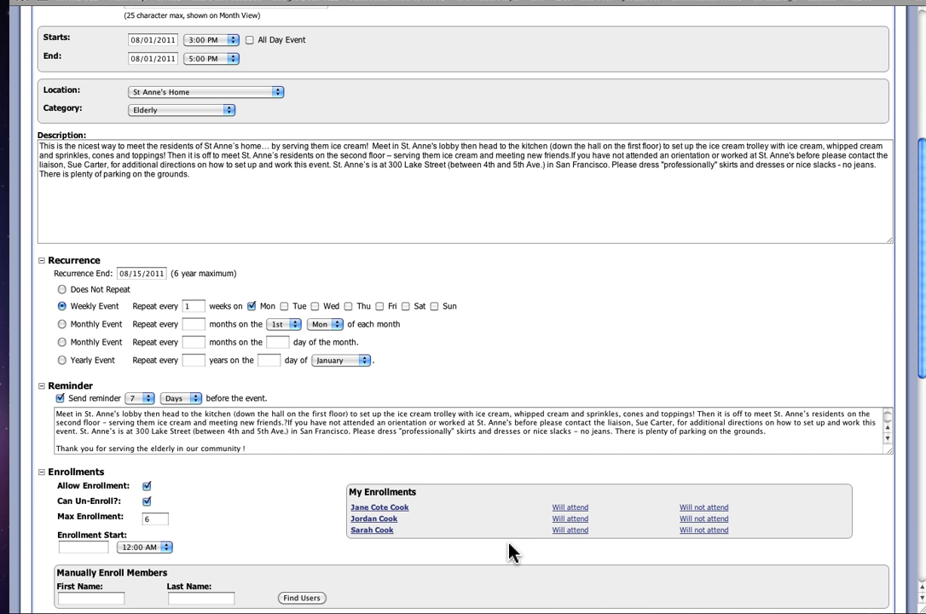
# Leave the copied event without adding it, return to the events calendar and start a new blank event.
pyautogui.scroll(2, 509, 553)
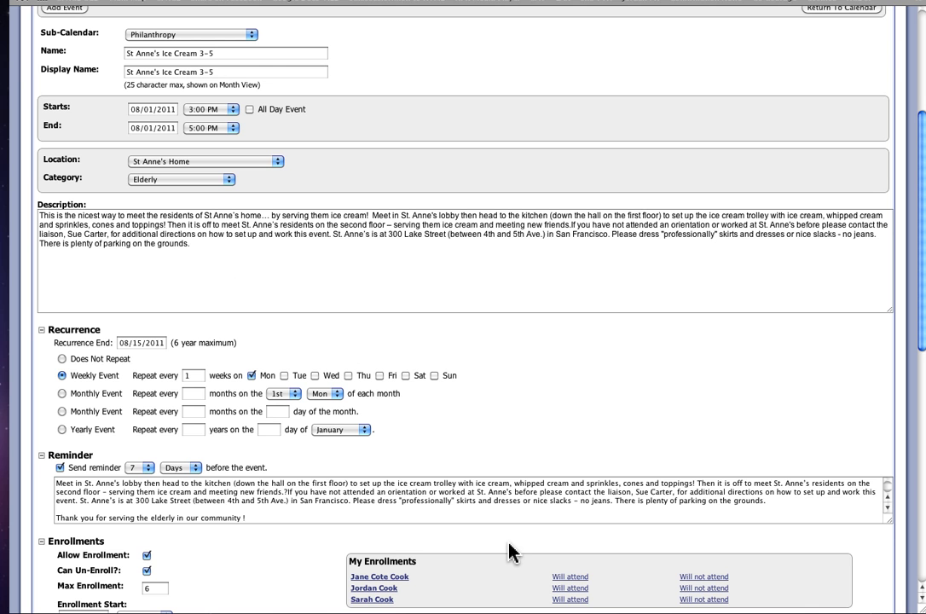
pyautogui.scroll(2, 510, 552)
pyautogui.scroll(5, 509, 553)
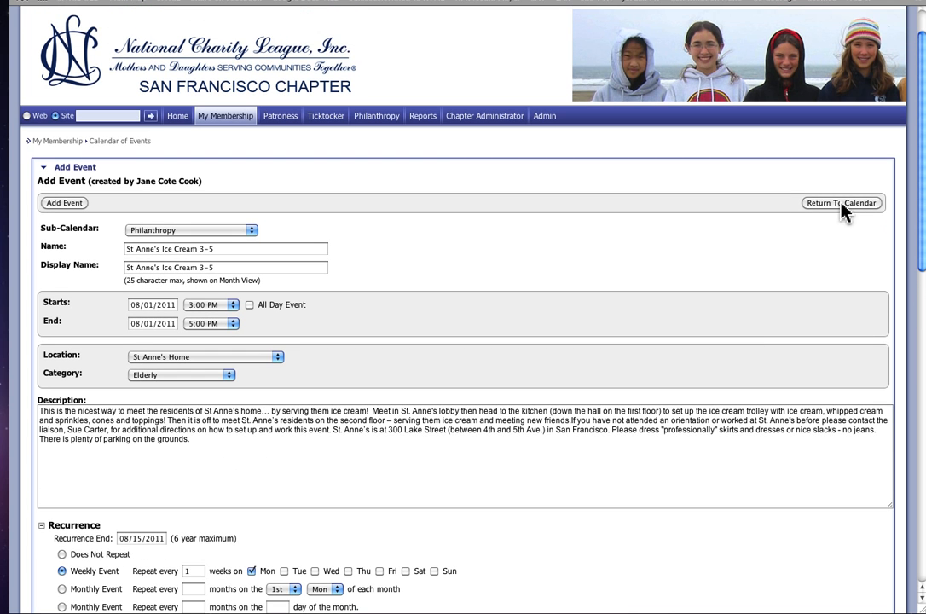
pyautogui.click(843, 205)
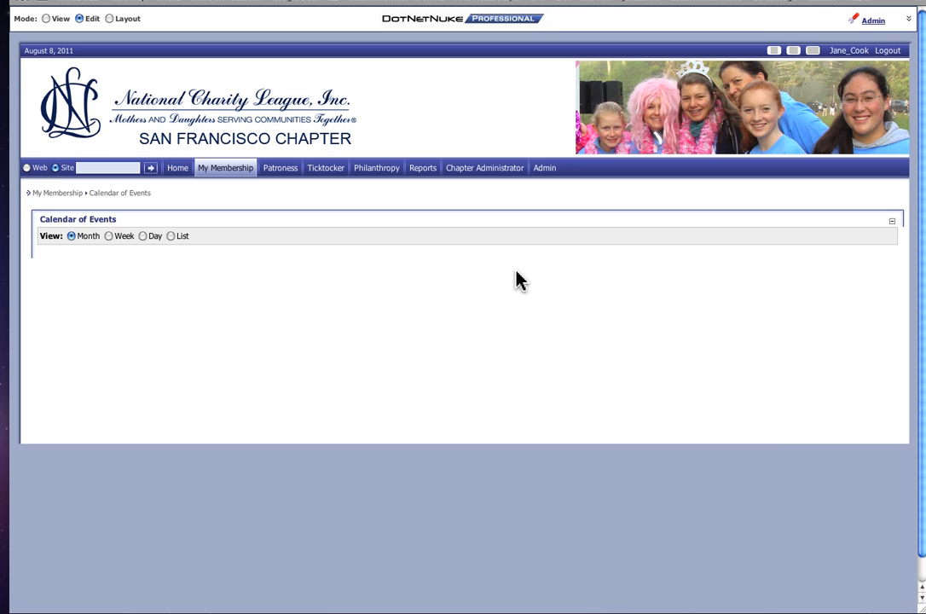
pyautogui.scroll(-8, 457, 333)
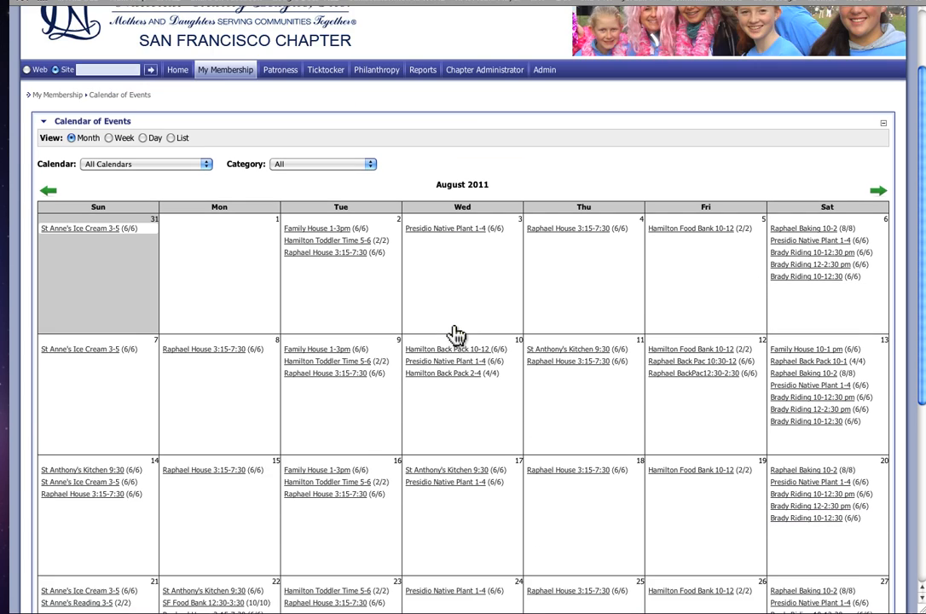
pyautogui.scroll(-2, 455, 333)
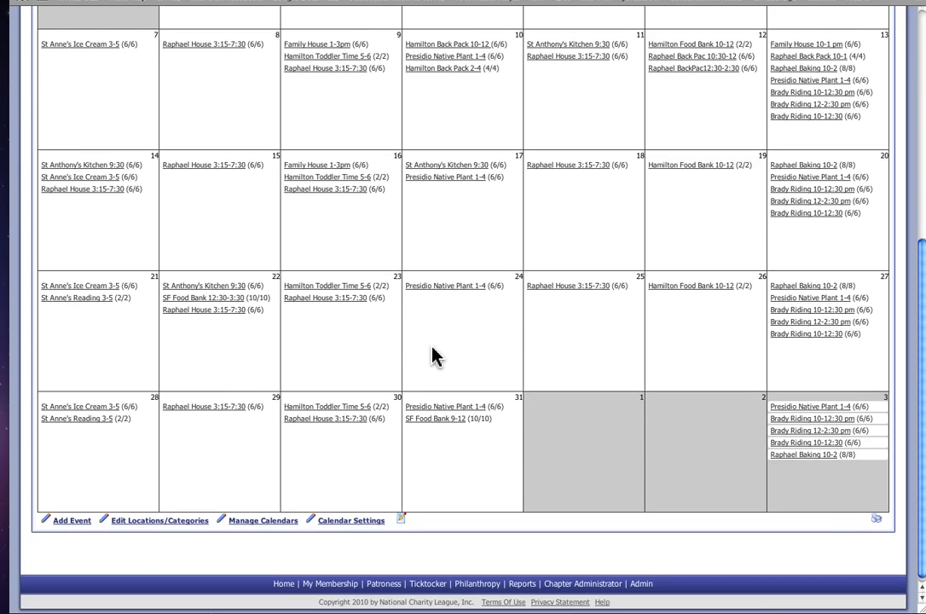
pyautogui.click(72, 521)
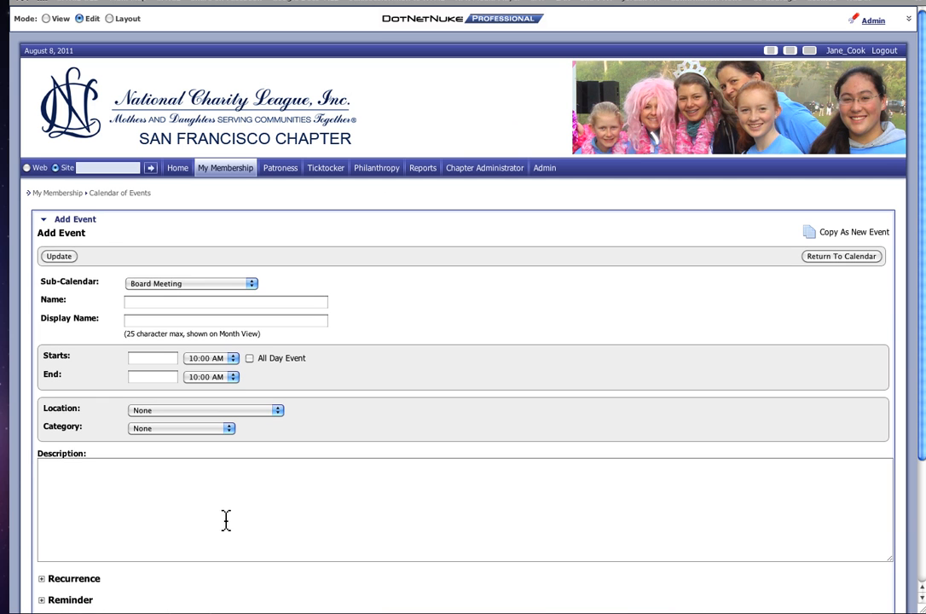
# Assign the new event to the Philanthropy sub-calendar and name it "St Anne's Reading 3-5".
pyautogui.click(252, 285)
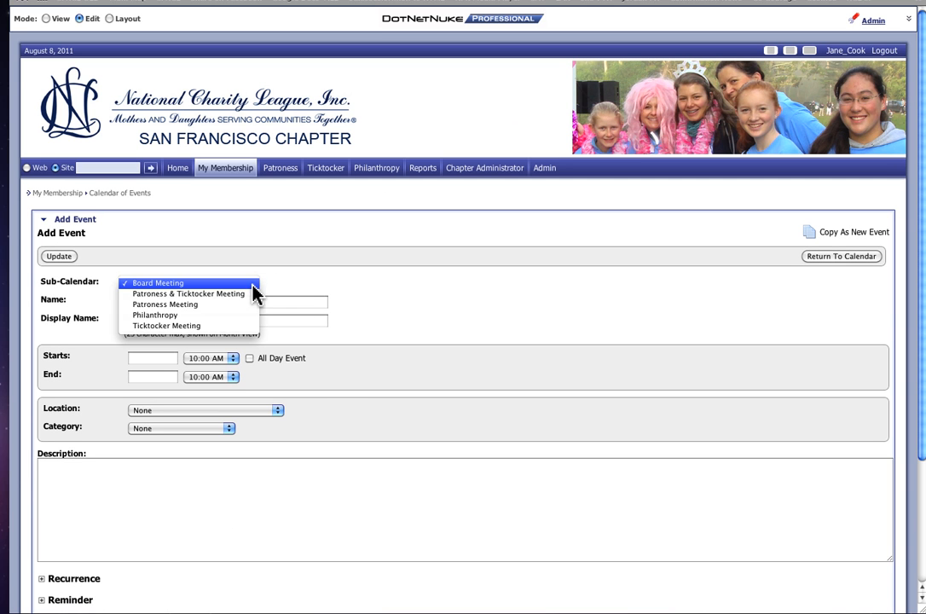
pyautogui.click(221, 315)
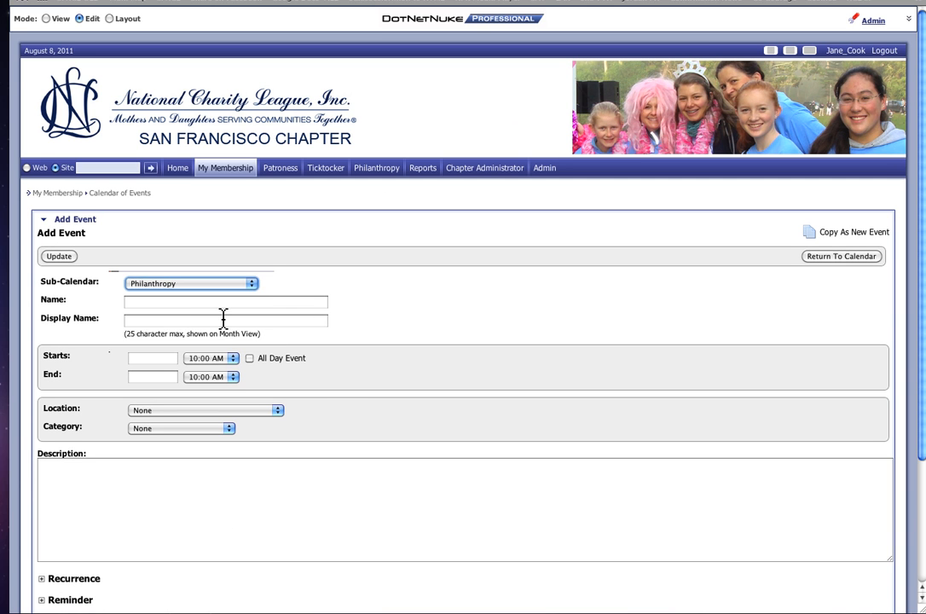
pyautogui.click(160, 304)
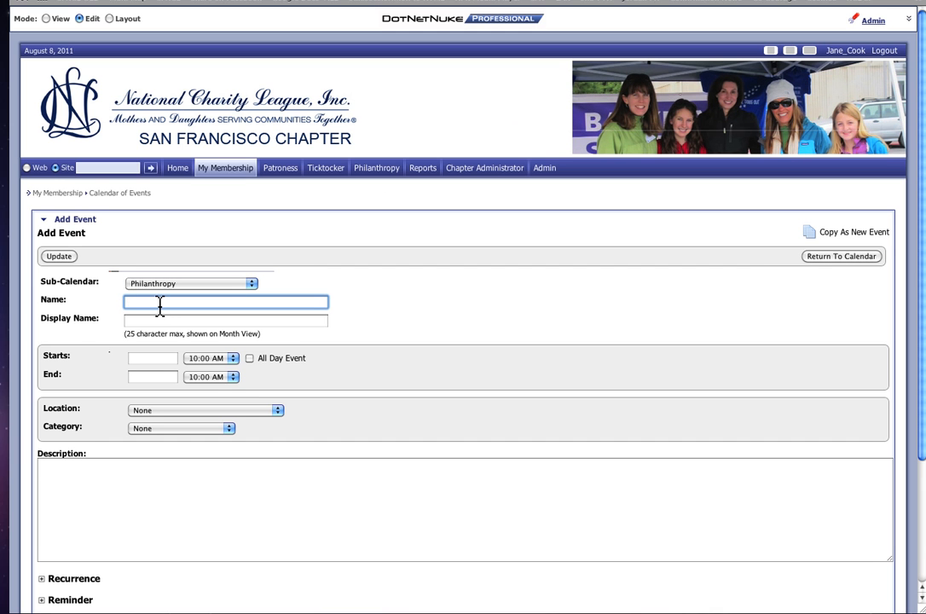
pyautogui.write("St Anne's Reading 3-5")
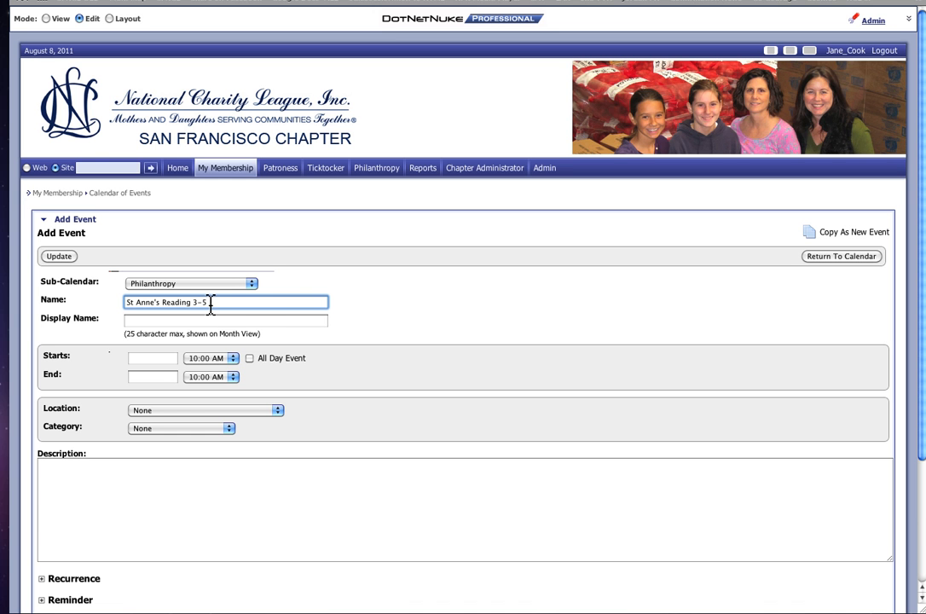
# Copy the event name "St Anne's Reading 3-5" into the display name.
pyautogui.moveTo(205, 304); pyautogui.dragTo(123, 306)
pyautogui.rightClick(123, 305)
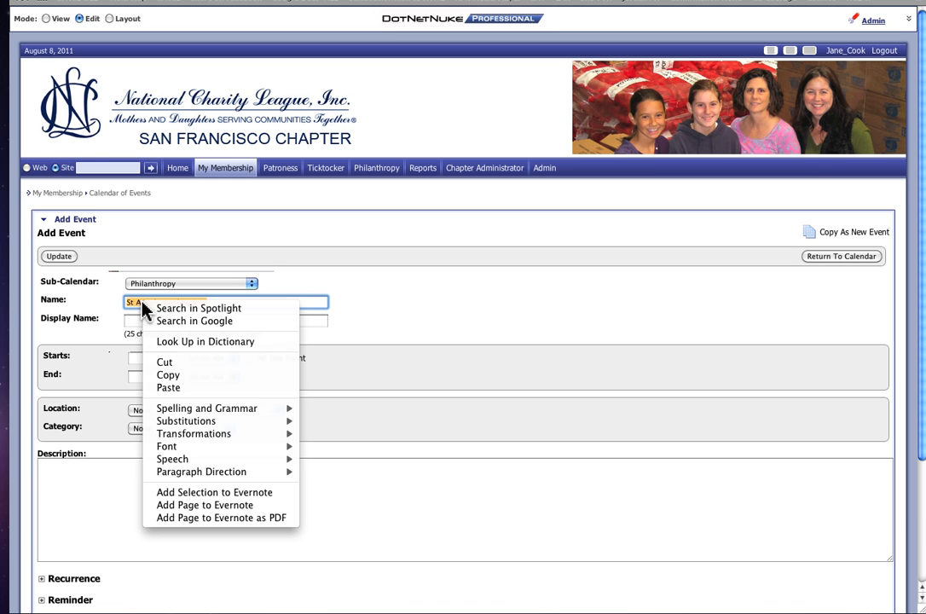
pyautogui.click(179, 377)
pyautogui.click(129, 320)
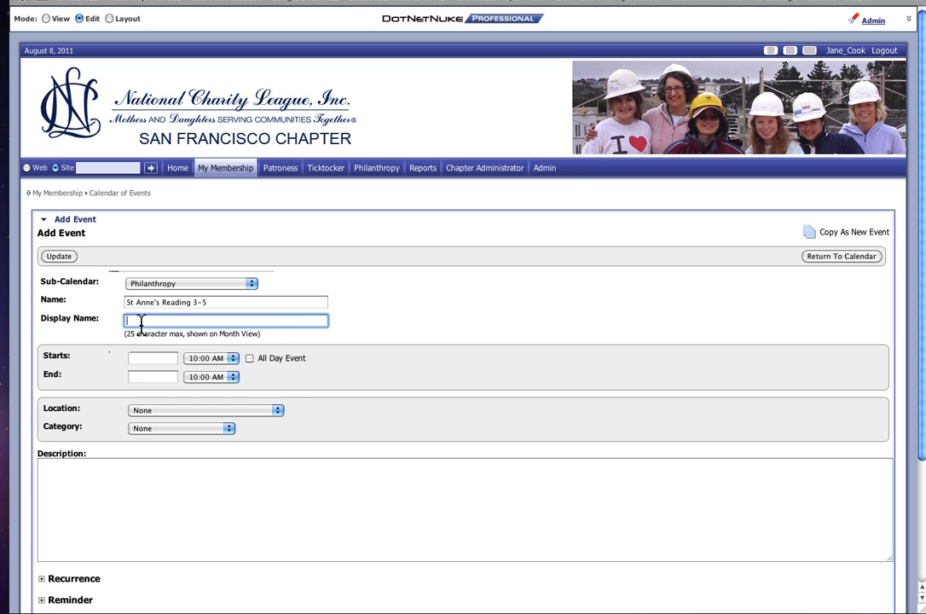
pyautogui.rightClick(140, 322)
pyautogui.click(168, 353)
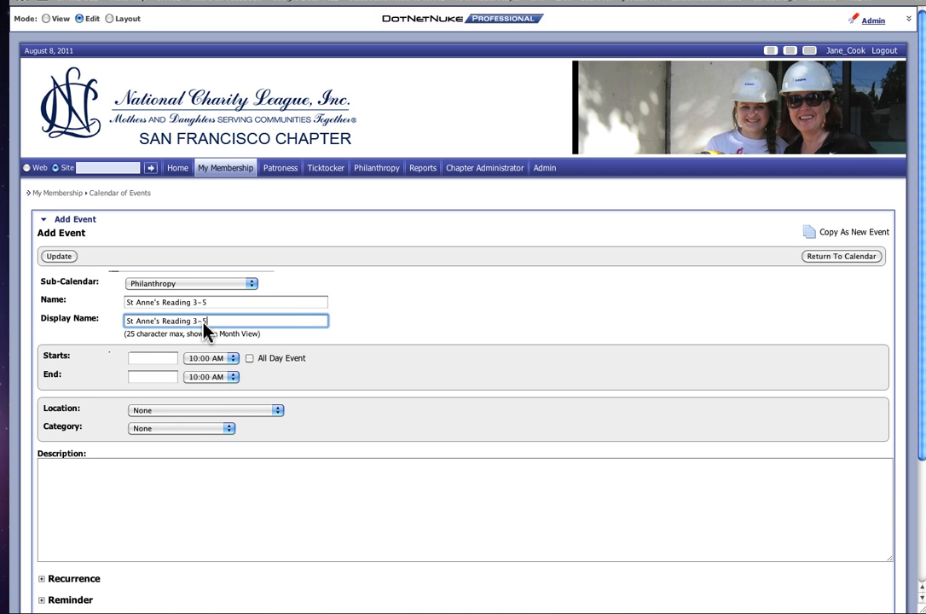
# Schedule the event on 08/01/2011, starting at 3:00 PM and ending at 5:00 PM.
pyautogui.click(162, 358)
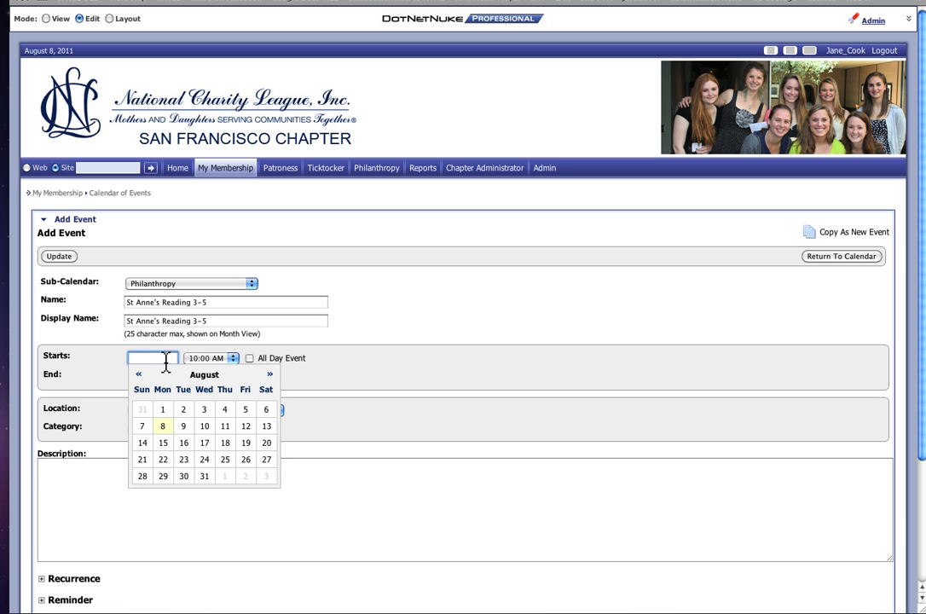
pyautogui.click(163, 409)
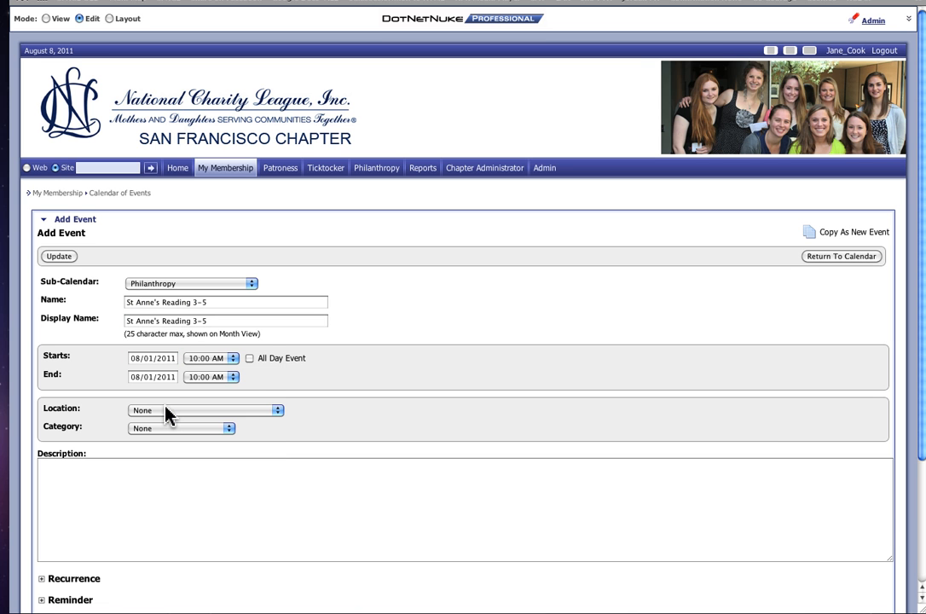
pyautogui.click(234, 362)
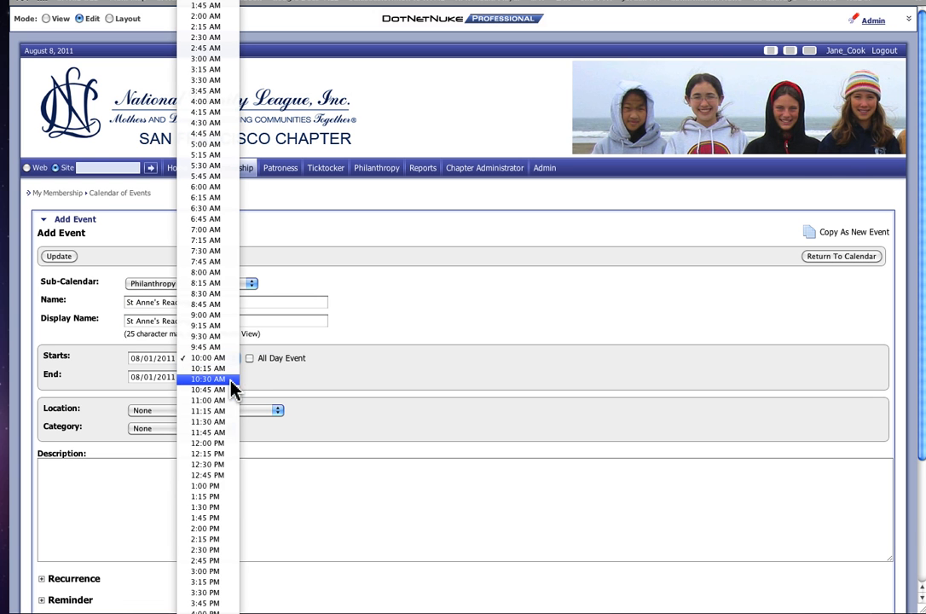
pyautogui.scroll(-5, 233, 401)
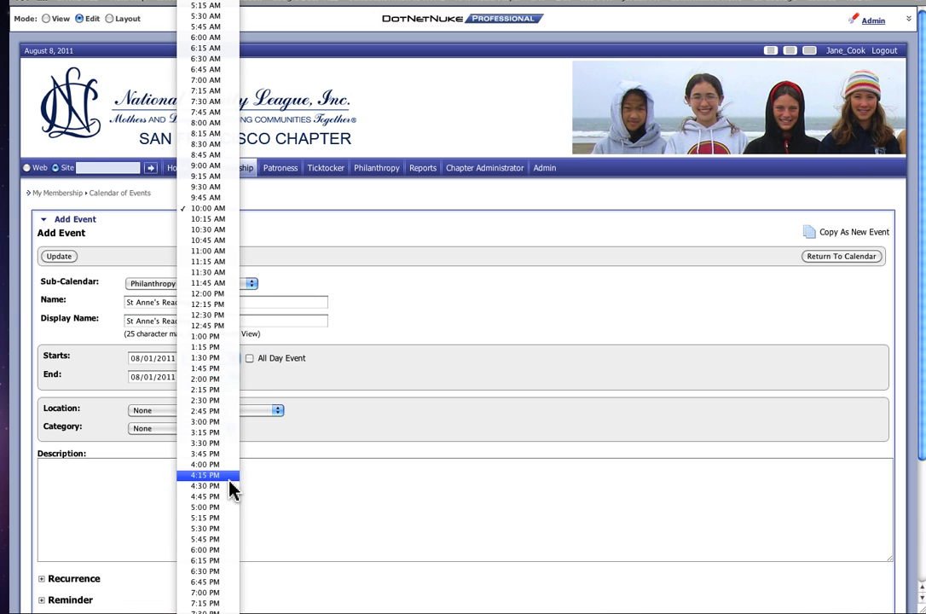
pyautogui.click(233, 421)
pyautogui.click(233, 378)
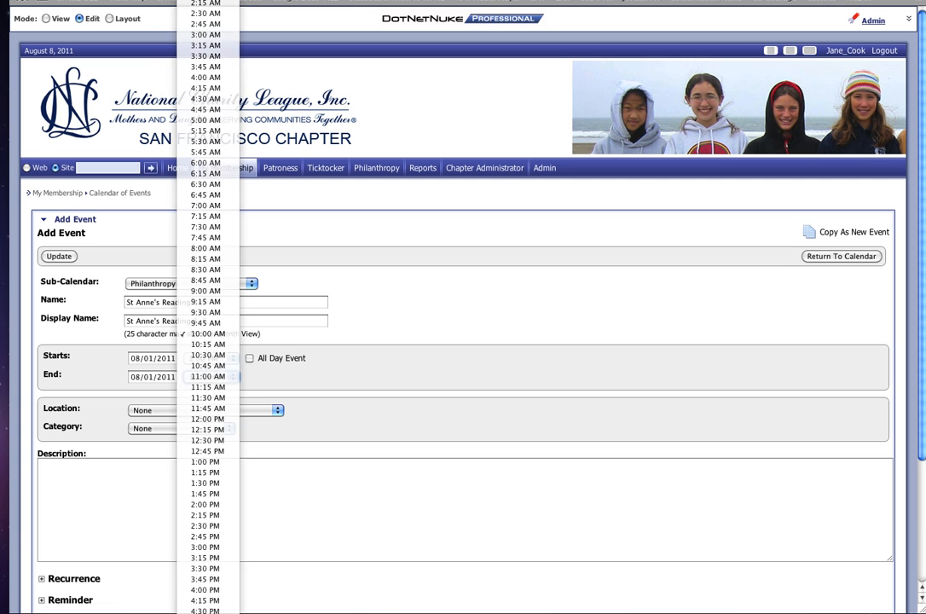
pyautogui.click(205, 606)
# Set the new event's location to St Anne's Home.
pyautogui.click(278, 413)
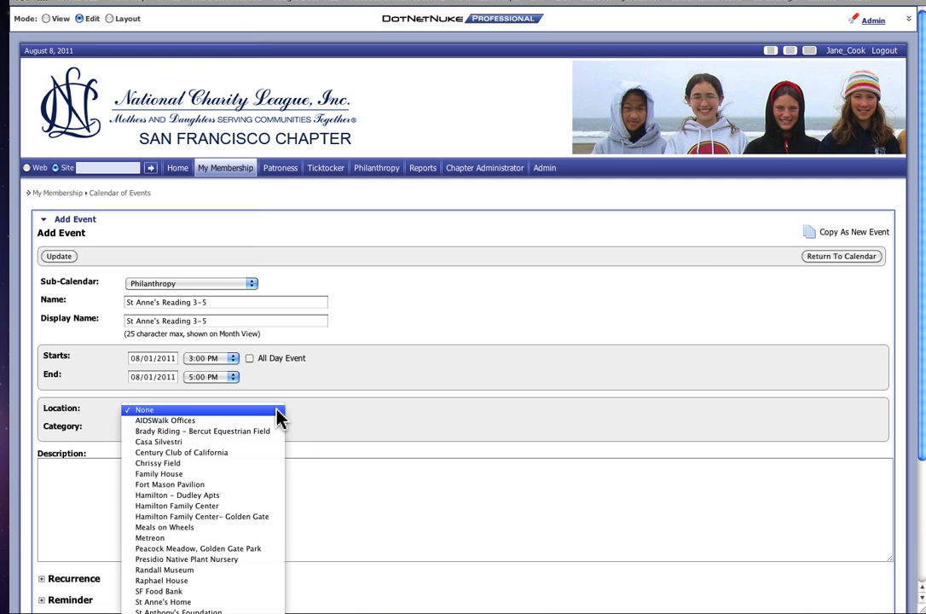
pyautogui.click(228, 603)
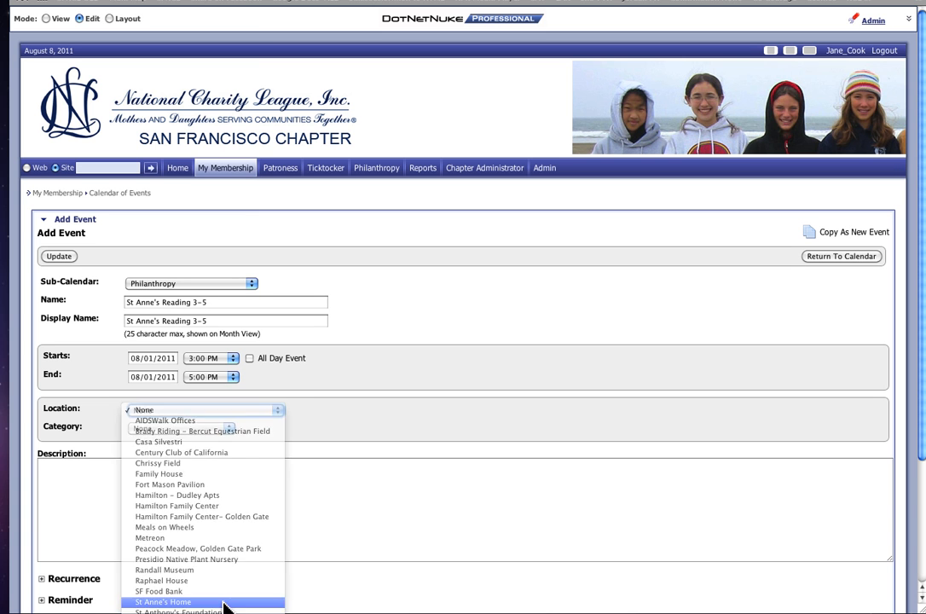
# Set the event's category to Elderly and enter "Description." as its description.
pyautogui.click(228, 429)
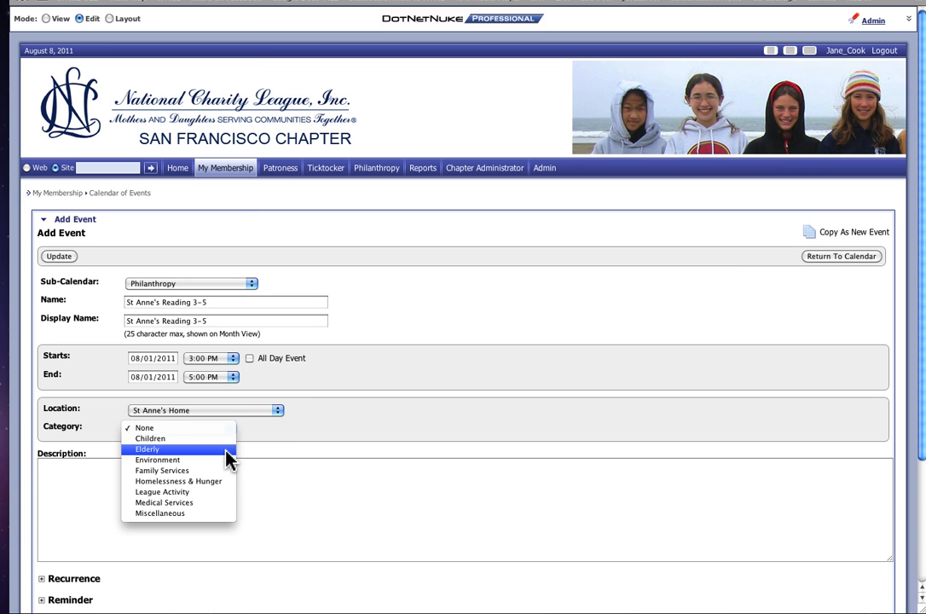
pyautogui.click(229, 450)
pyautogui.click(64, 479)
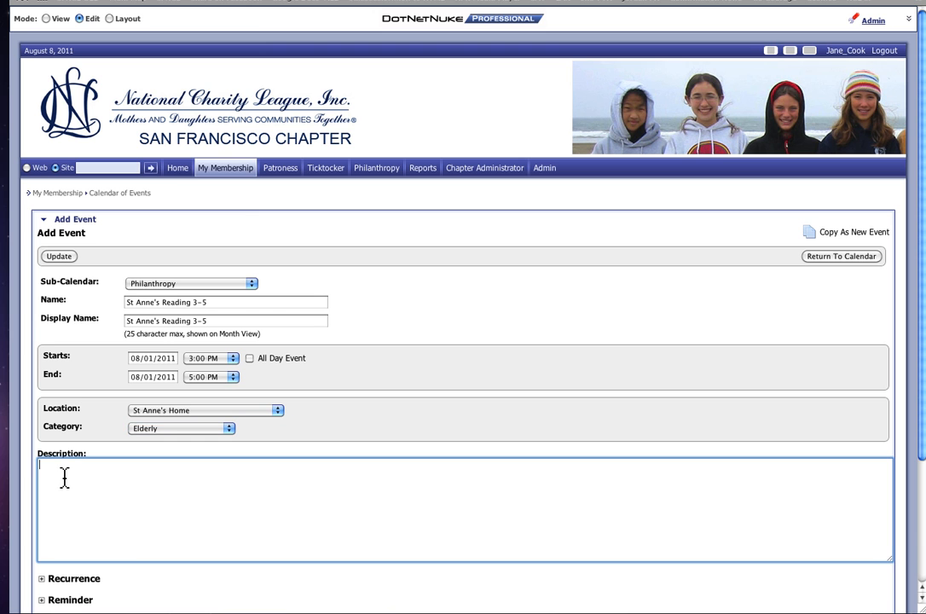
pyautogui.write('Descriptinon.')
# Make the event recur weekly, every 1 week on Monday, with the recurrence ending on 08/15/2011.
pyautogui.scroll(-3, 244, 491)
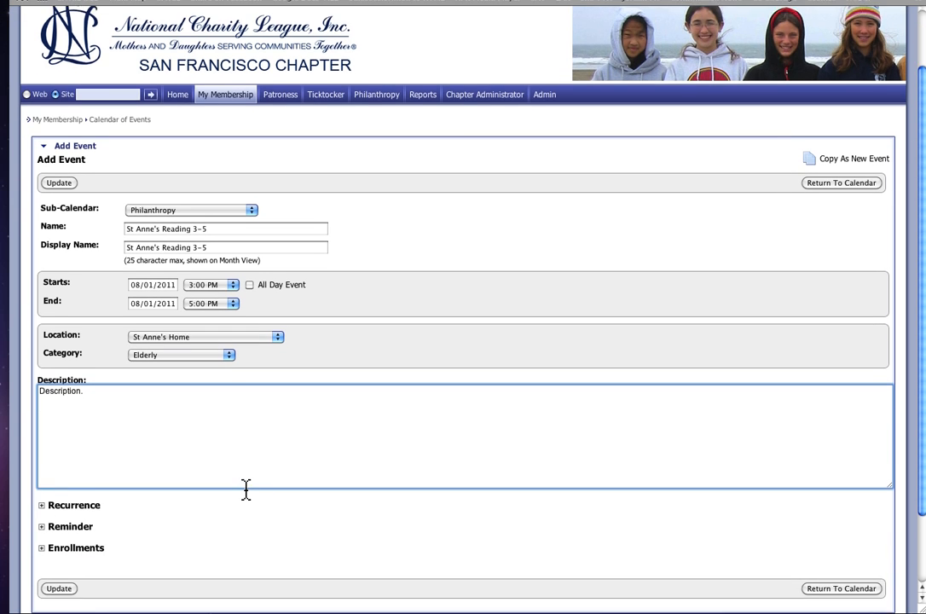
pyautogui.scroll(-1, 245, 493)
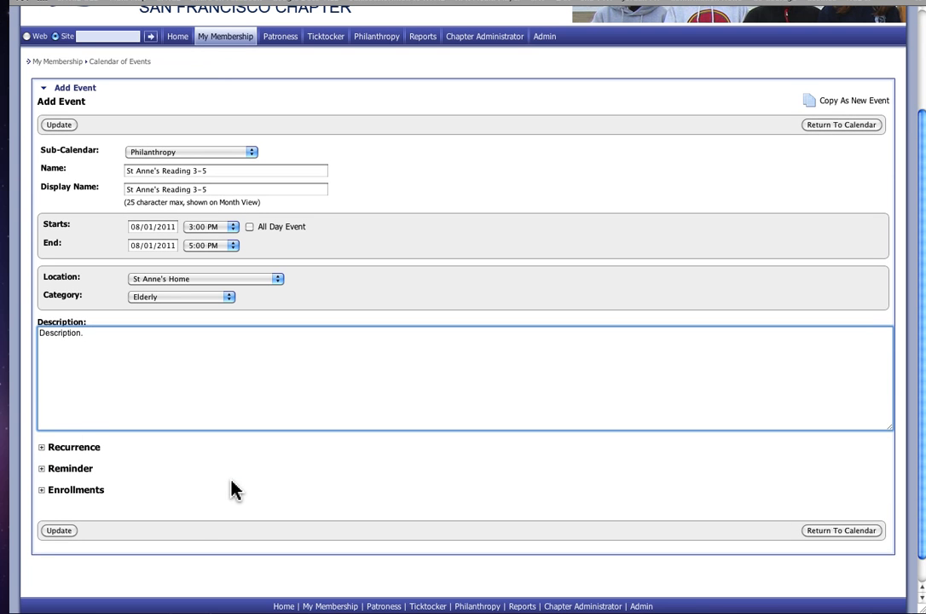
pyautogui.click(40, 449)
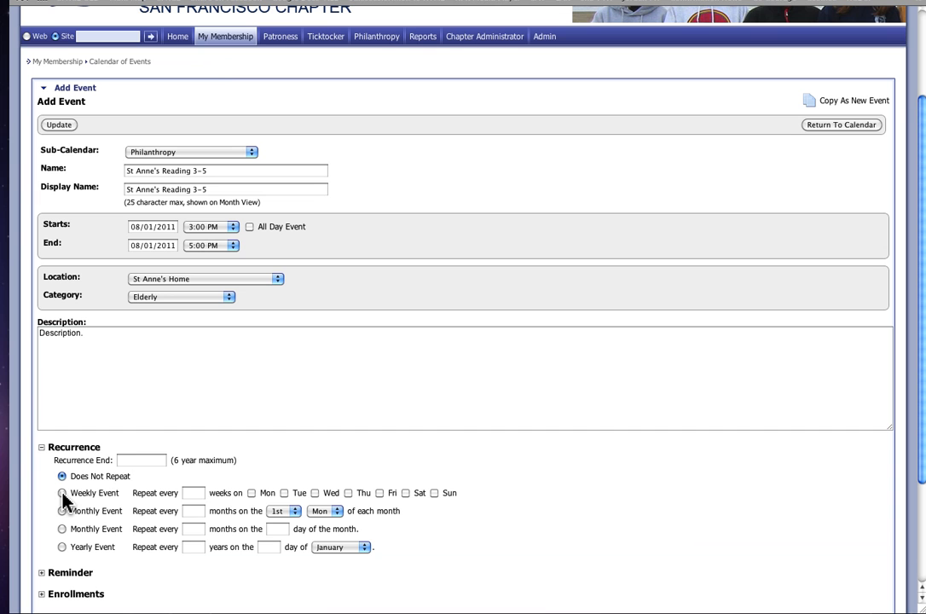
pyautogui.click(138, 462)
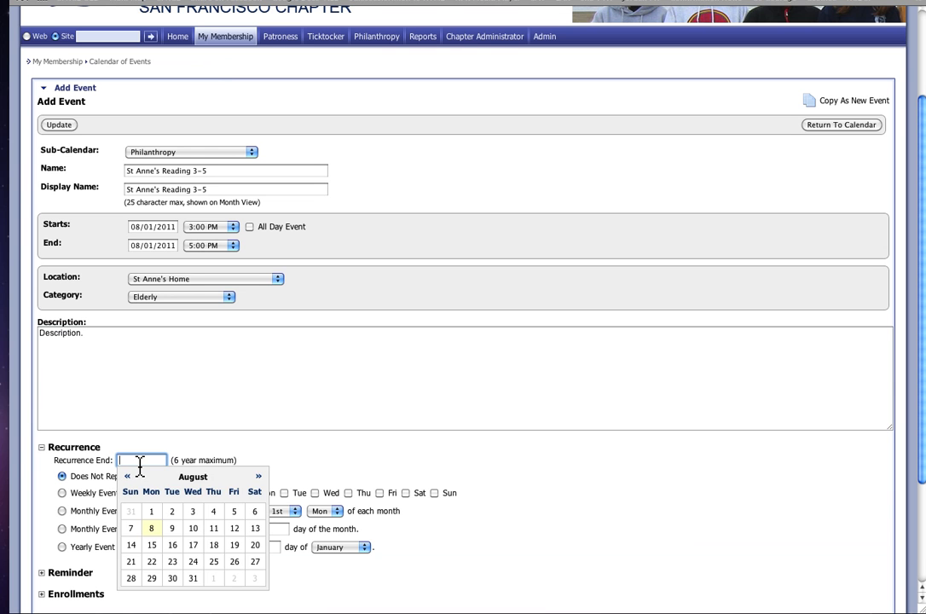
pyautogui.click(151, 546)
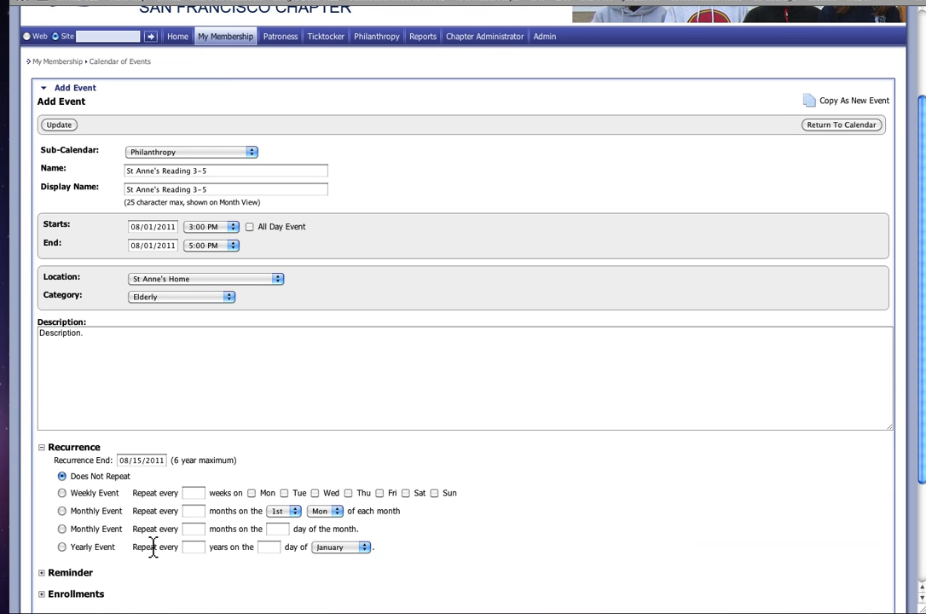
pyautogui.click(60, 493)
pyautogui.click(192, 494)
pyautogui.write('1')
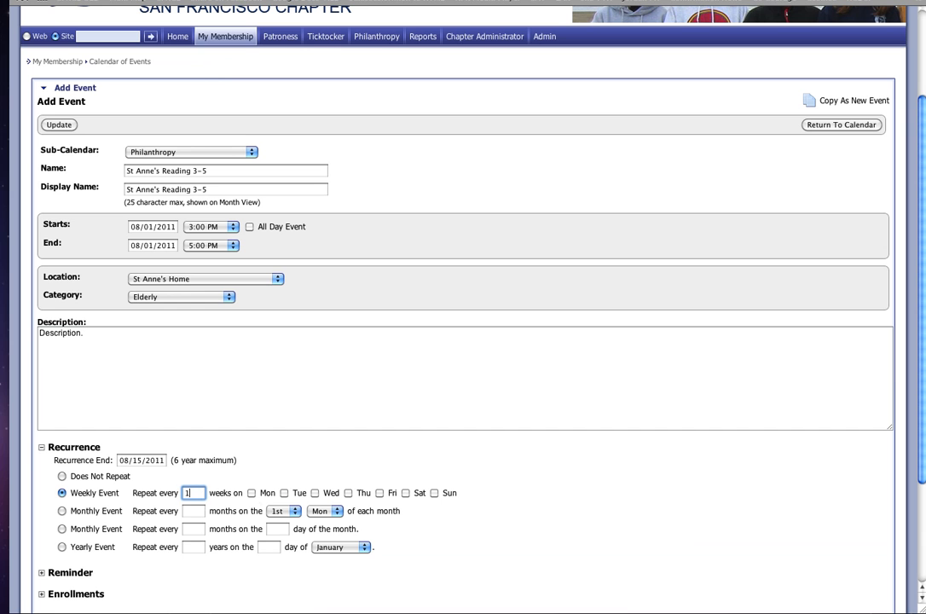
pyautogui.click(252, 493)
# Enable a reminder sent 7 days before the event.
pyautogui.scroll(-2, 172, 552)
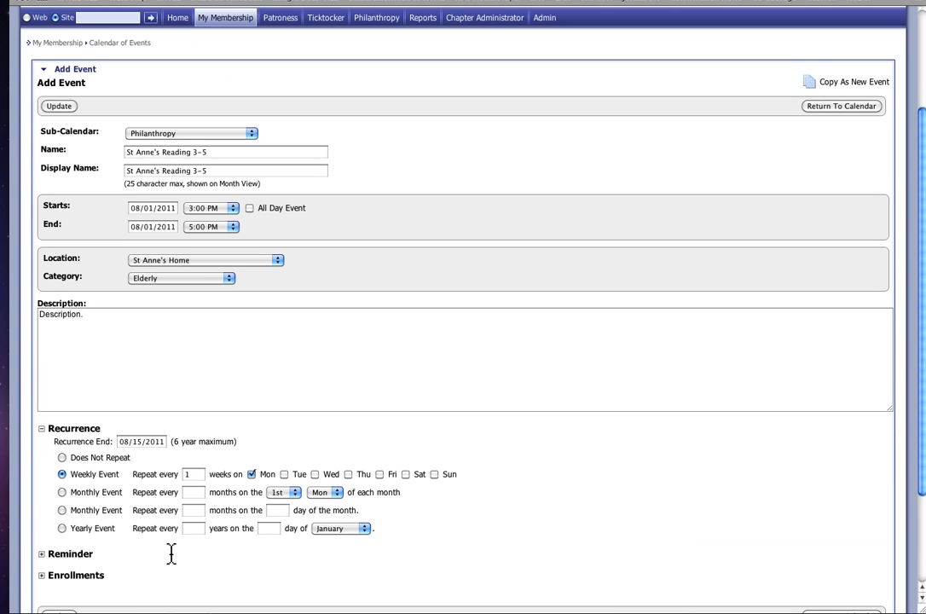
pyautogui.click(41, 533)
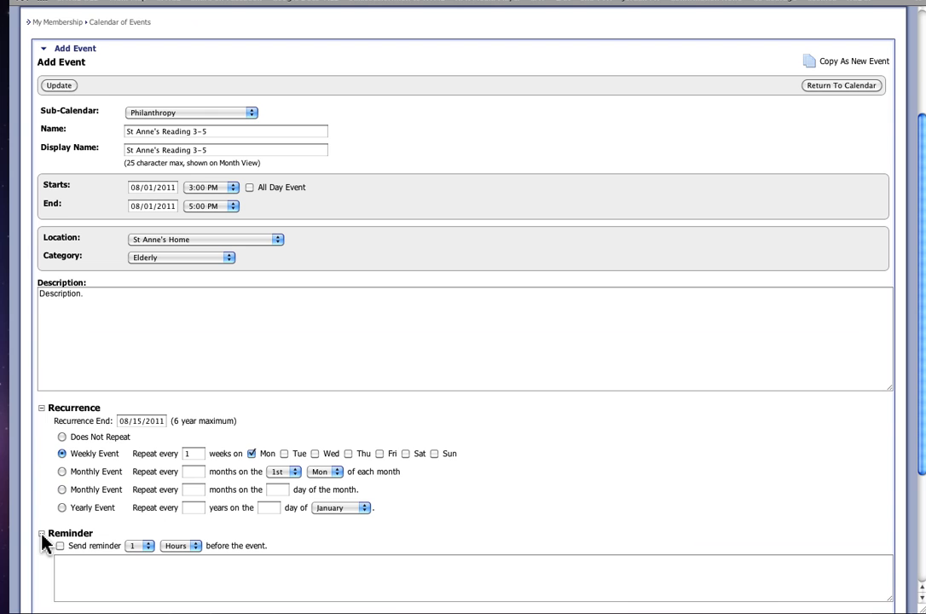
pyautogui.click(60, 546)
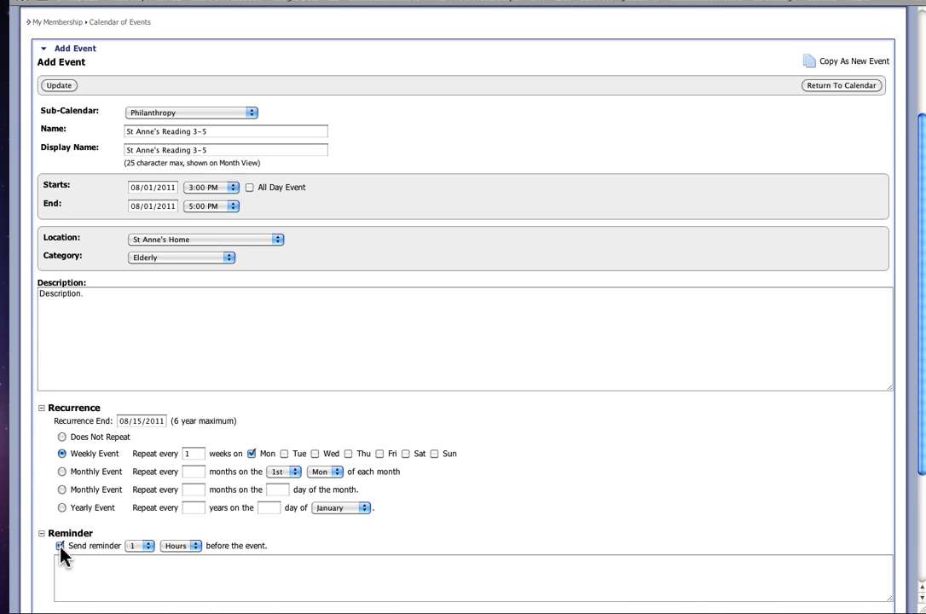
pyautogui.click(150, 548)
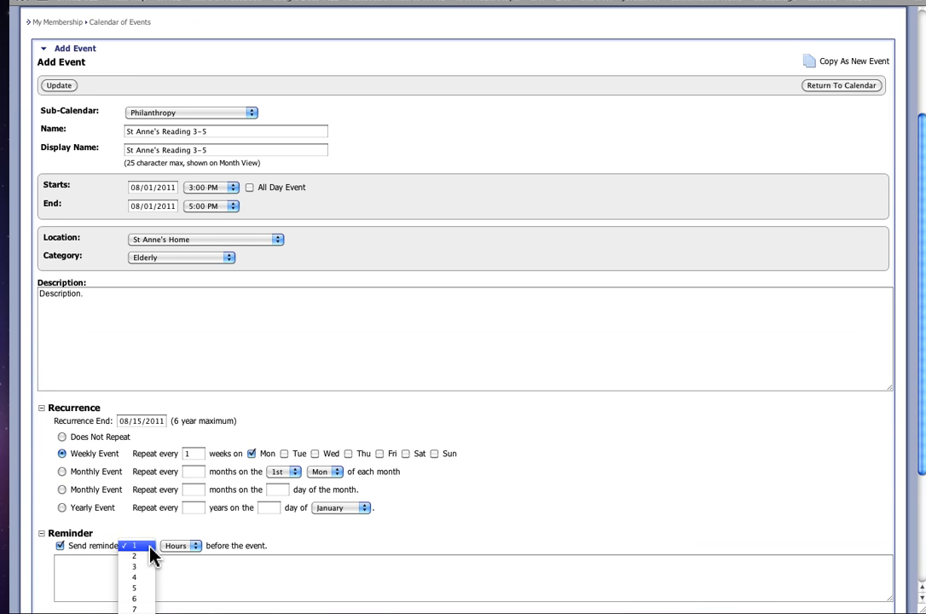
pyautogui.click(136, 608)
pyautogui.click(196, 547)
pyautogui.click(196, 559)
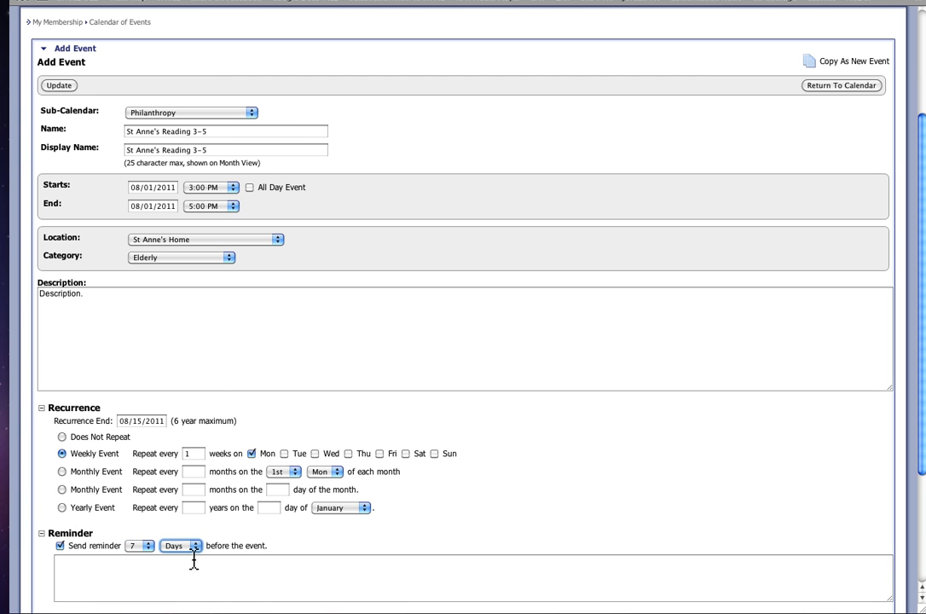
# Write the reminder message "This is a reminder that you have volunteered to serve St Anne's Home.".
pyautogui.click(99, 567)
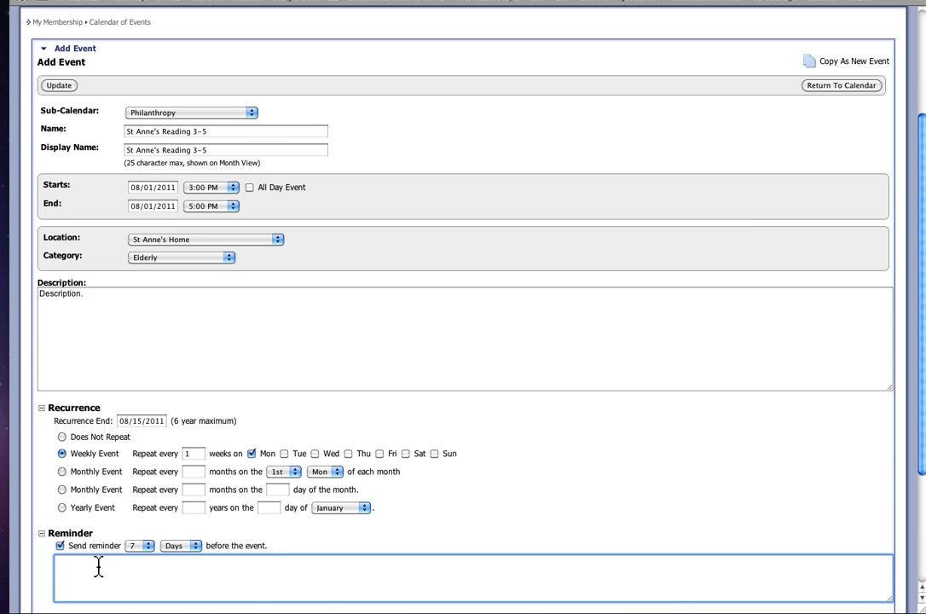
pyautogui.write('This is a reminder that you have volunteered')
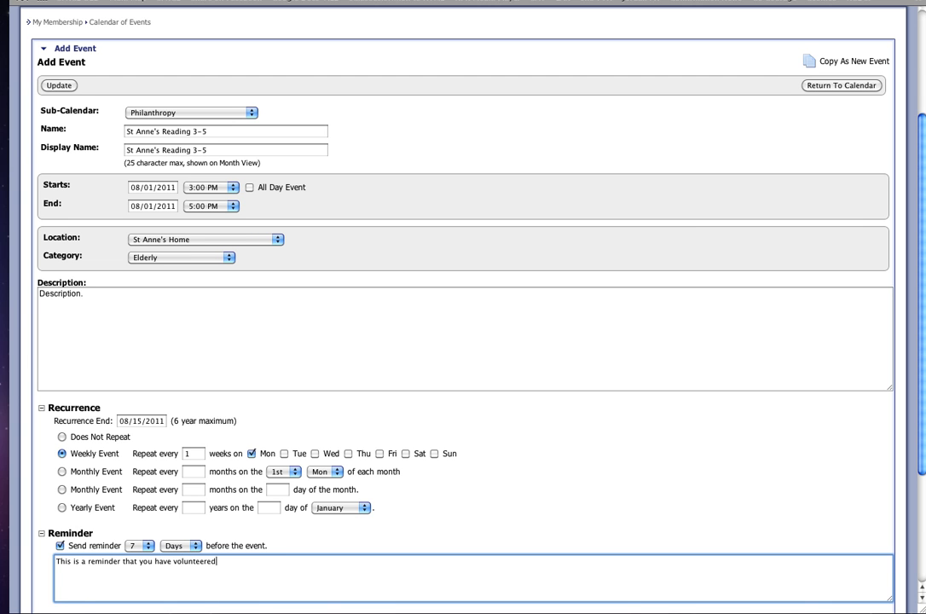
pyautogui.write(' to serve St Ann')
pyautogui.write("e'")
pyautogui.write("'s")
pyautogui.write(' Home.')
# Copy the event's description text and paste it at the end of the reminder message.
pyautogui.click(92, 302)
pyautogui.moveTo(91, 302); pyautogui.dragTo(39, 302)
pyautogui.rightClick(44, 294)
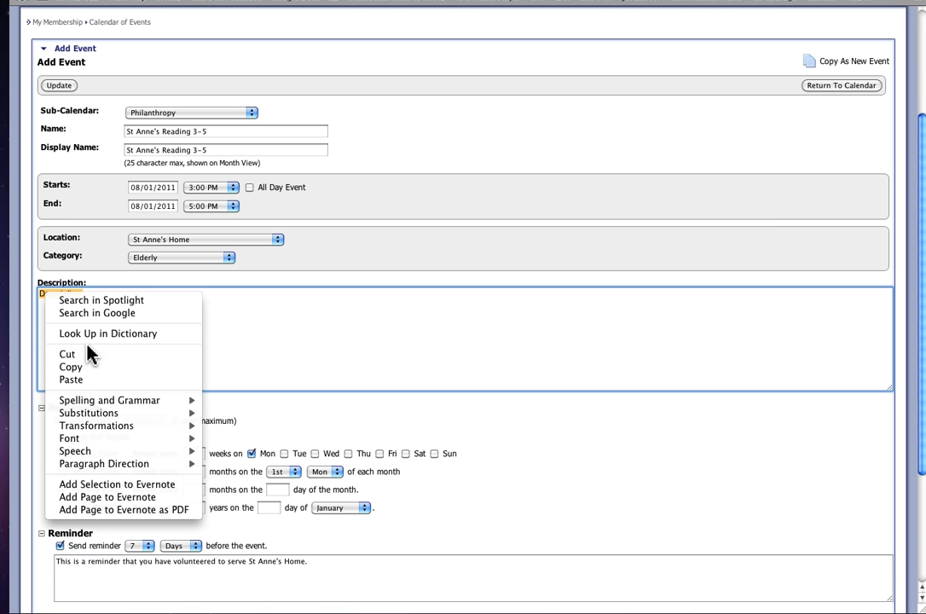
pyautogui.click(81, 368)
pyautogui.click(320, 566)
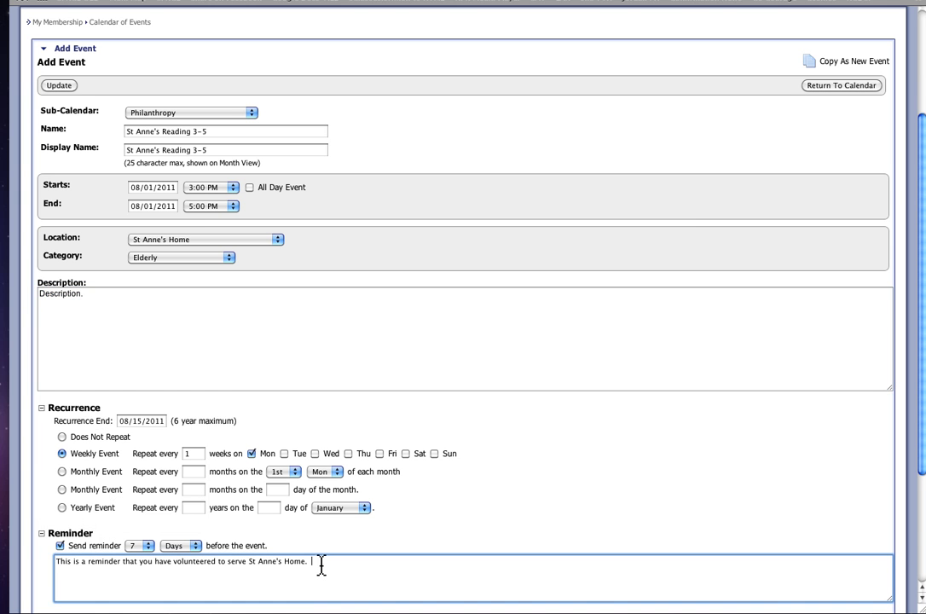
pyautogui.rightClick(322, 568)
pyautogui.click(370, 515)
# Append "Parking info. Thank you for serving the elderly!" to the reminder message.
pyautogui.click(315, 573)
pyautogui.click(394, 565)
pyautogui.write('Parking info')
pyautogui.press('BackSpace')
pyautogui.press('BackSpace')
pyautogui.write('Thank you for serving the ')
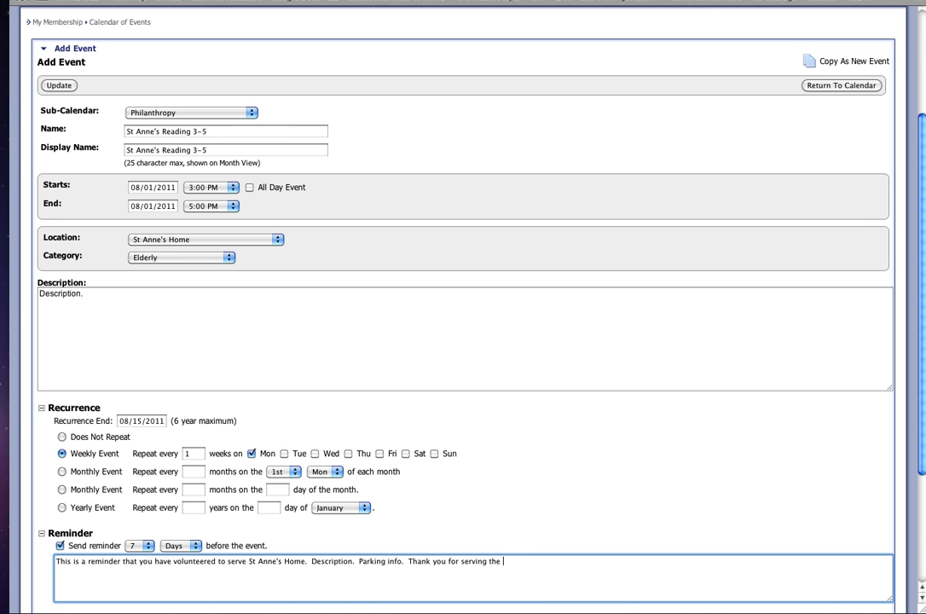
pyautogui.write('elderly!')
# Allow enrollment and un-enrollment for the event, with a maximum enrollment of 8 and the enrollment start time kept at 10:00 AM.
pyautogui.scroll(-4, 186, 511)
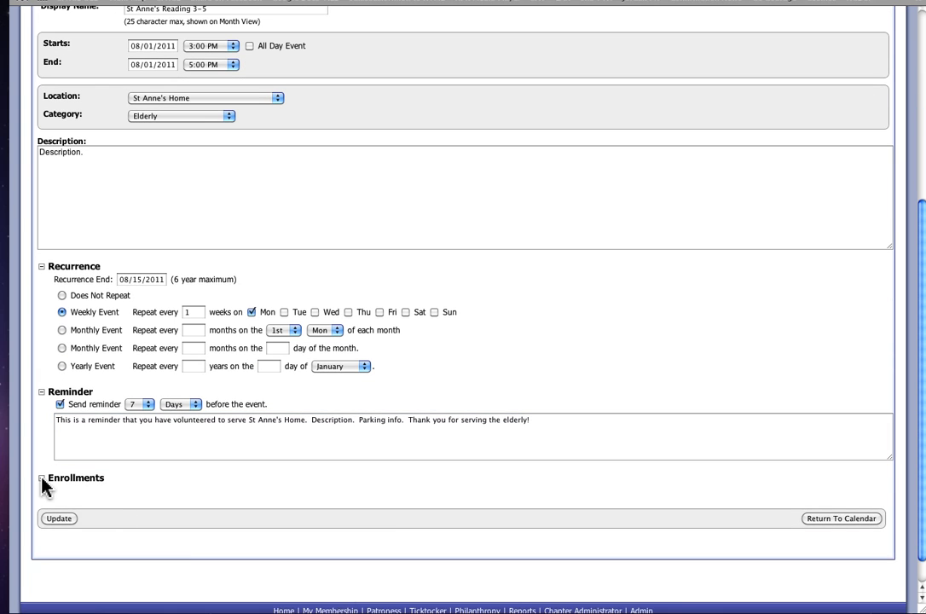
pyautogui.click(41, 478)
pyautogui.click(146, 493)
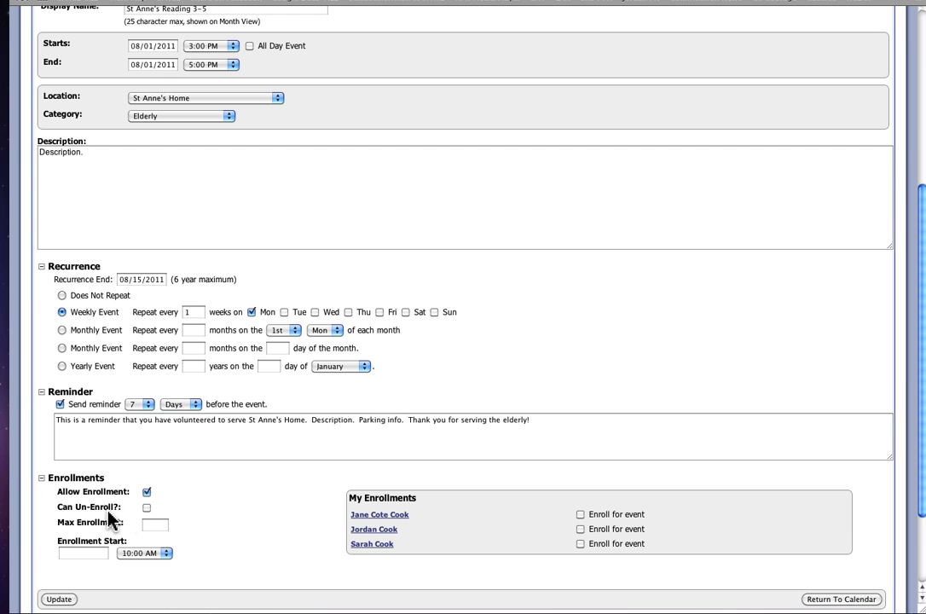
pyautogui.click(147, 508)
pyautogui.click(163, 529)
pyautogui.write('8')
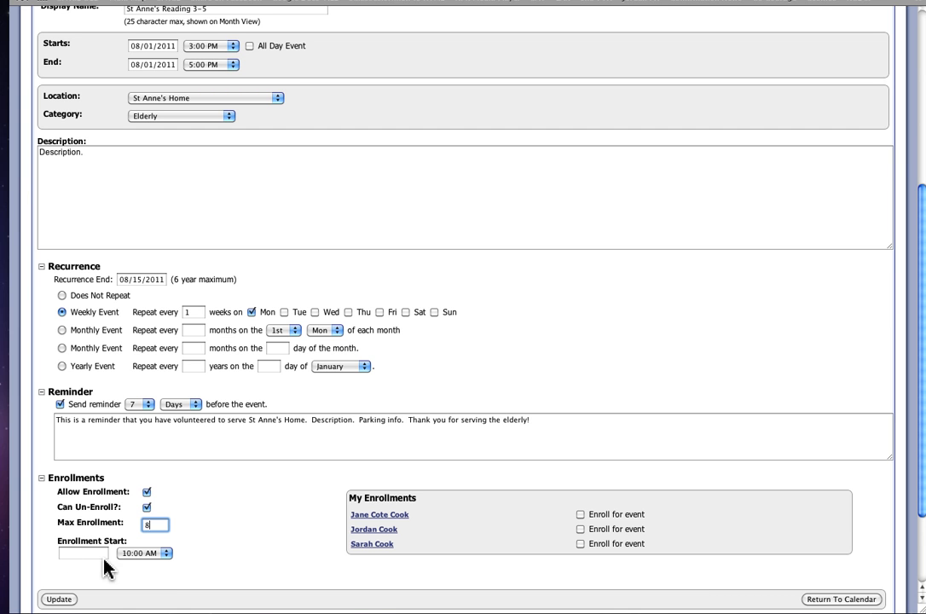
pyautogui.click(168, 556)
pyautogui.click(168, 556)
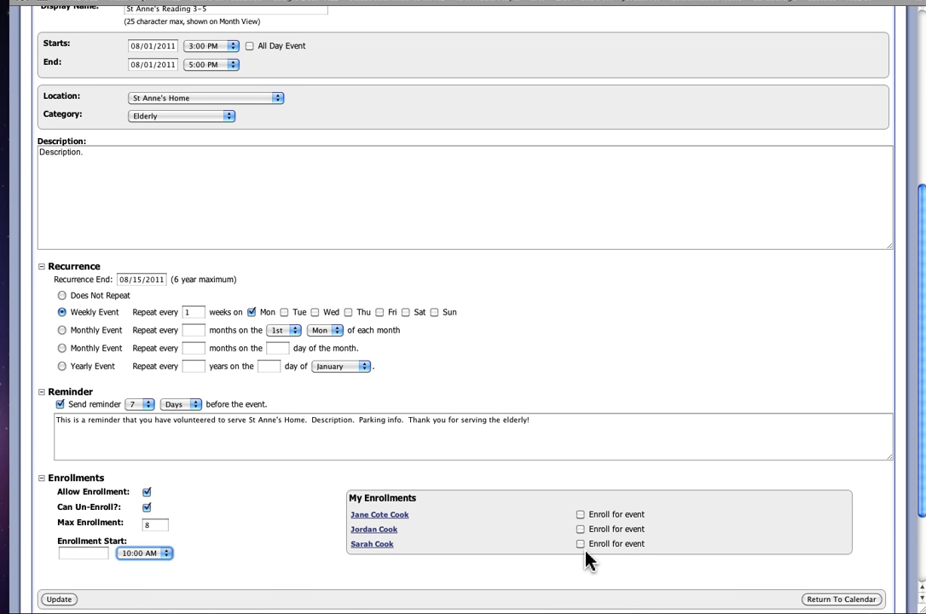
# Save the new recurring event and check its Monday entries on the August 2011 calendar.
pyautogui.scroll(-1, 271, 579)
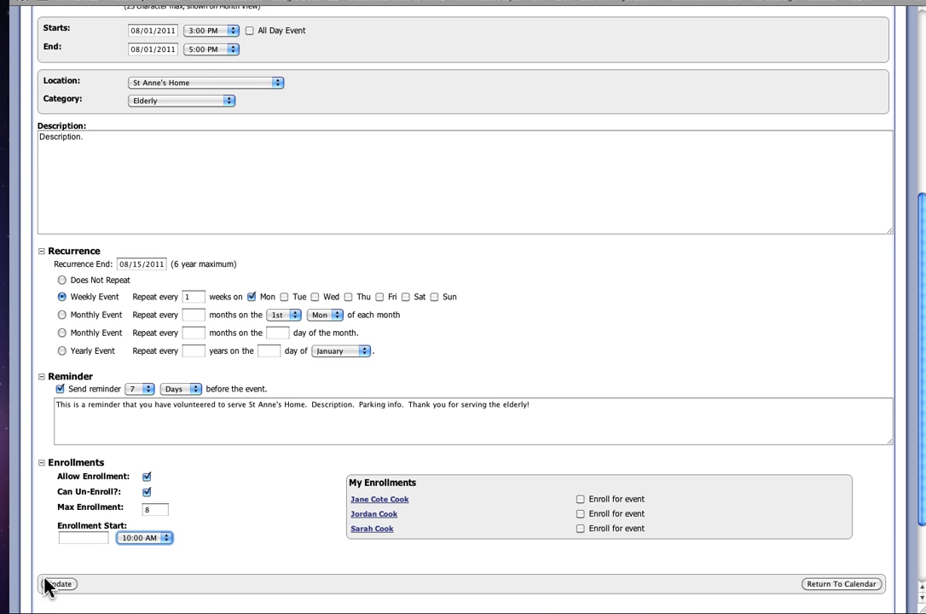
pyautogui.click(53, 586)
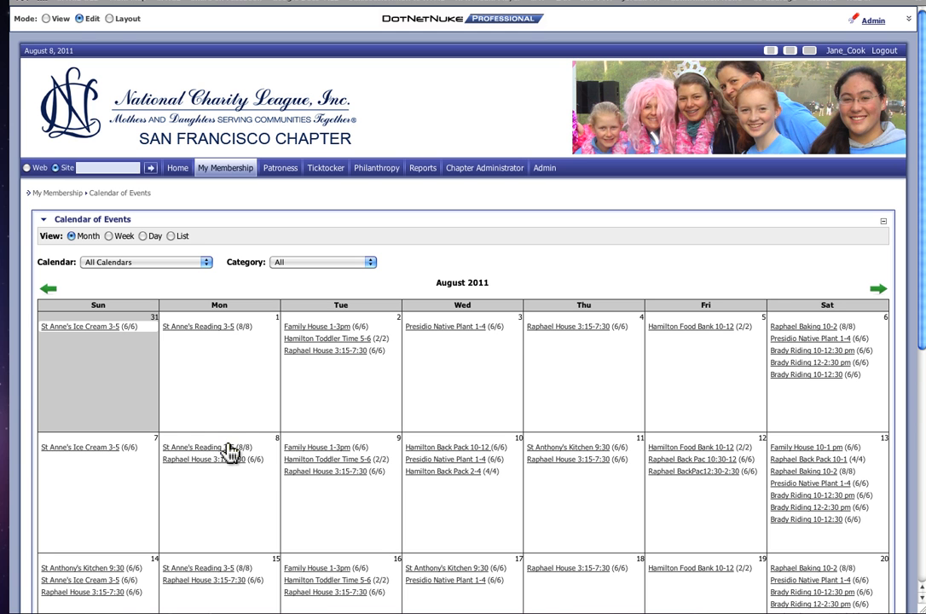
pyautogui.scroll(-4, 236, 513)
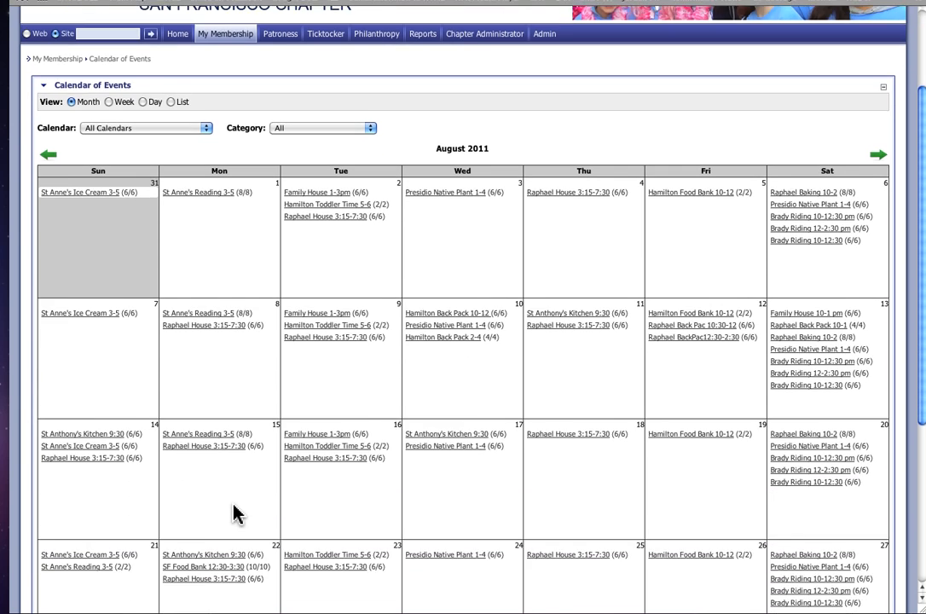
pyautogui.scroll(2, 236, 512)
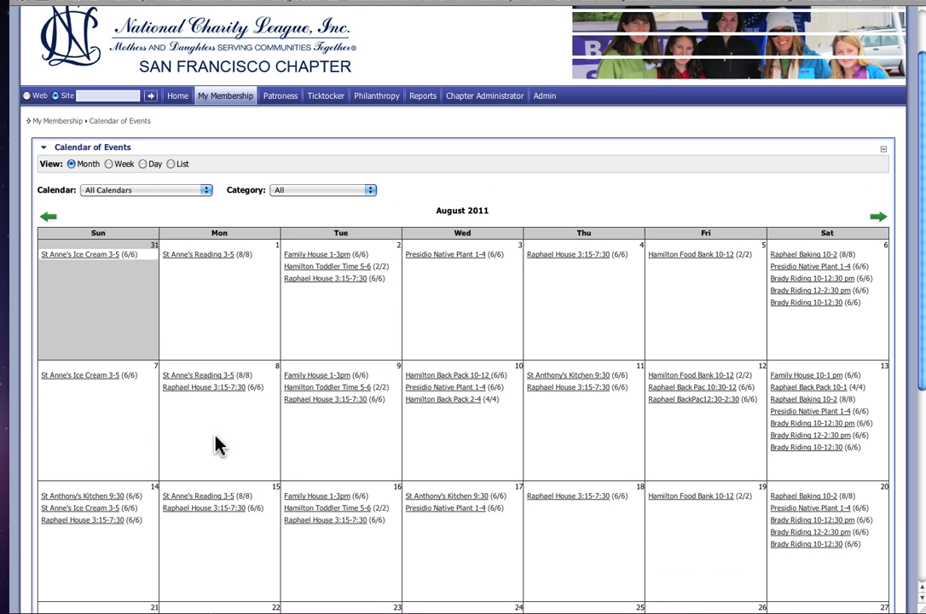
# Open the August 1 St Anne's Reading 3-5 event and examine its enrollment, member email and deletion options.
pyautogui.click(201, 255)
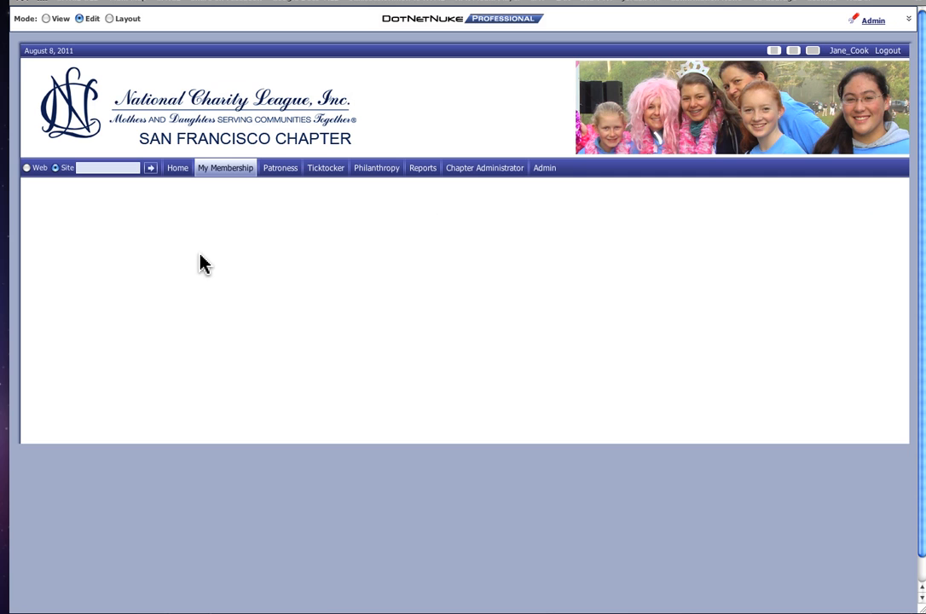
pyautogui.scroll(-1, 317, 286)
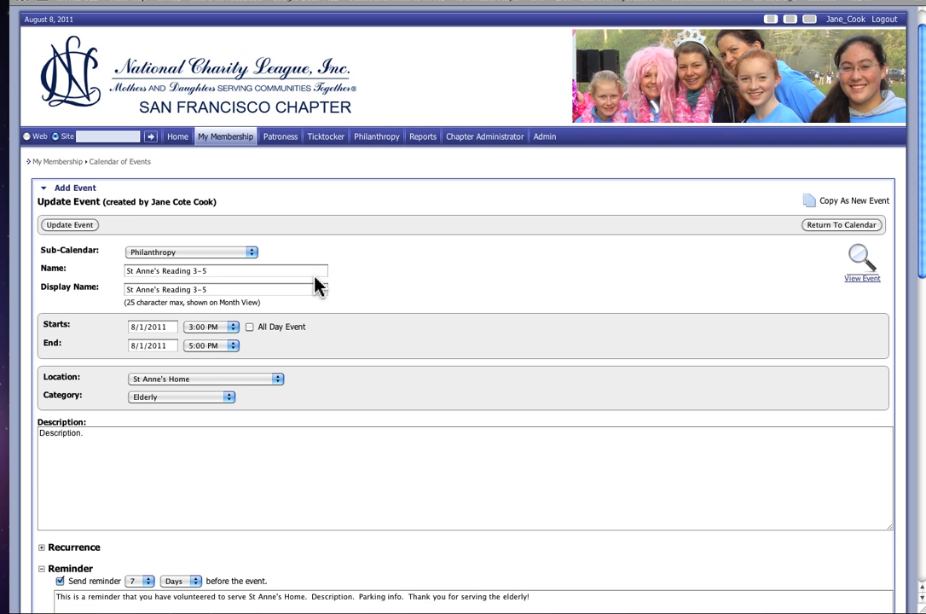
pyautogui.scroll(-5, 350, 470)
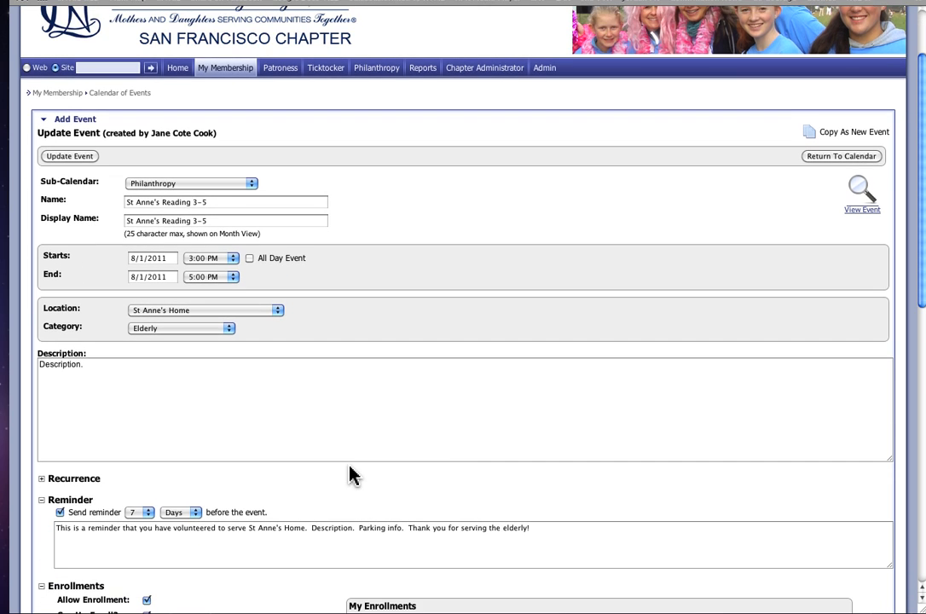
pyautogui.scroll(-7, 349, 470)
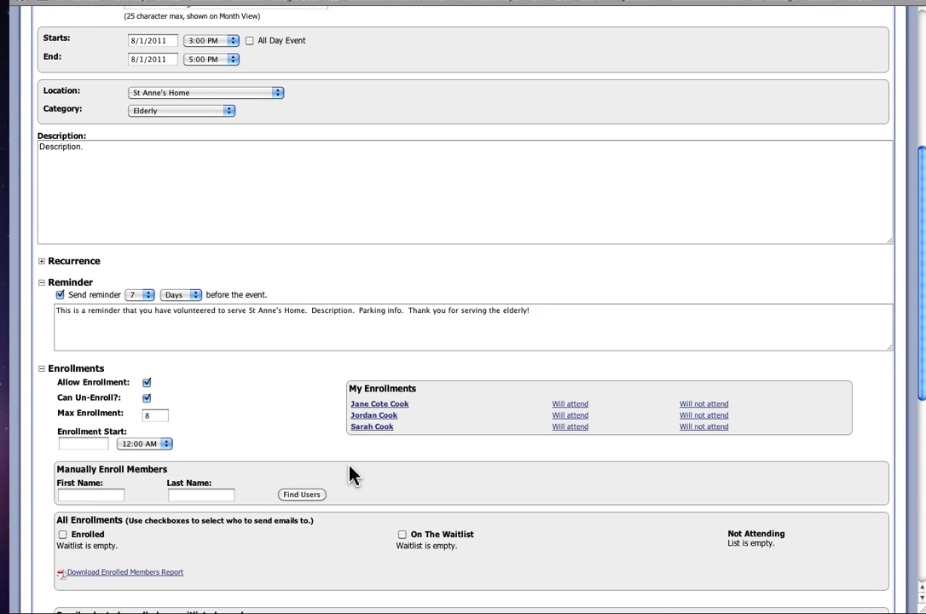
pyautogui.scroll(-6, 349, 475)
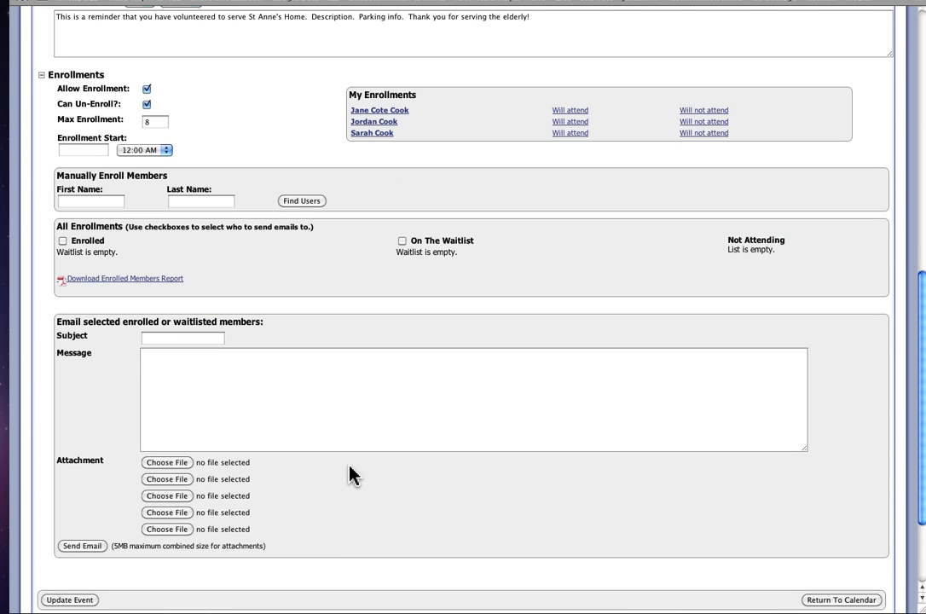
pyautogui.scroll(-3, 350, 475)
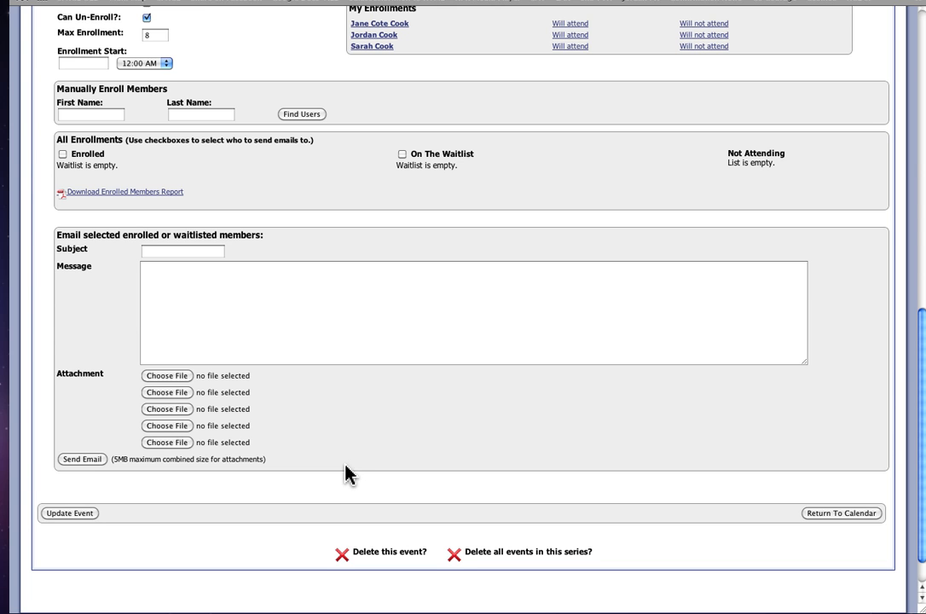
pyautogui.scroll(5, 345, 474)
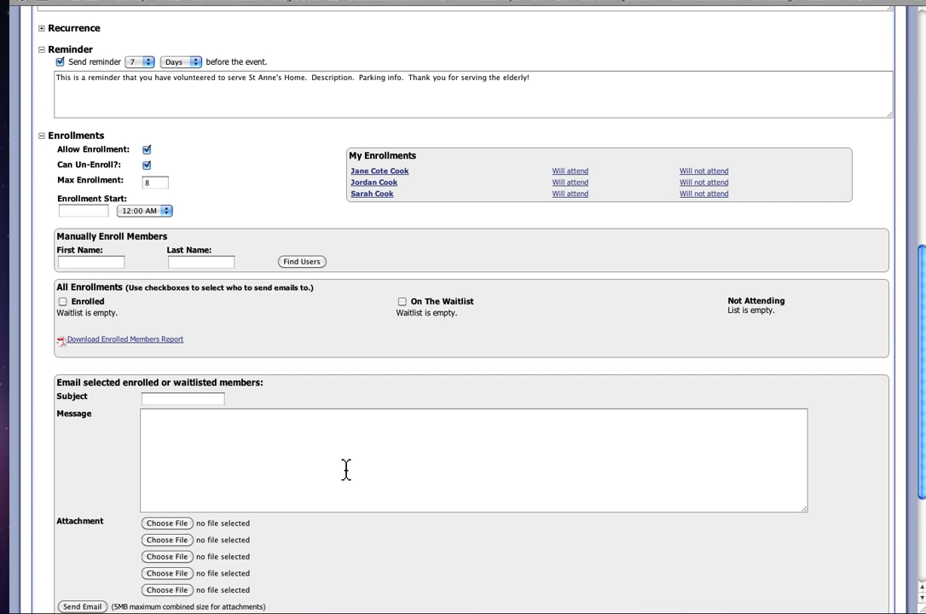
pyautogui.scroll(-1, 345, 470)
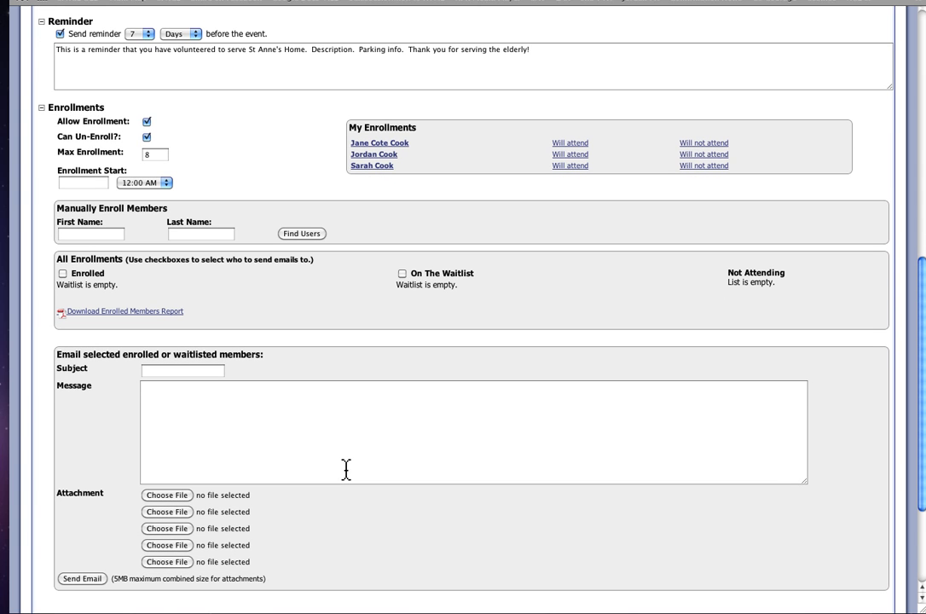
pyautogui.scroll(-4, 345, 468)
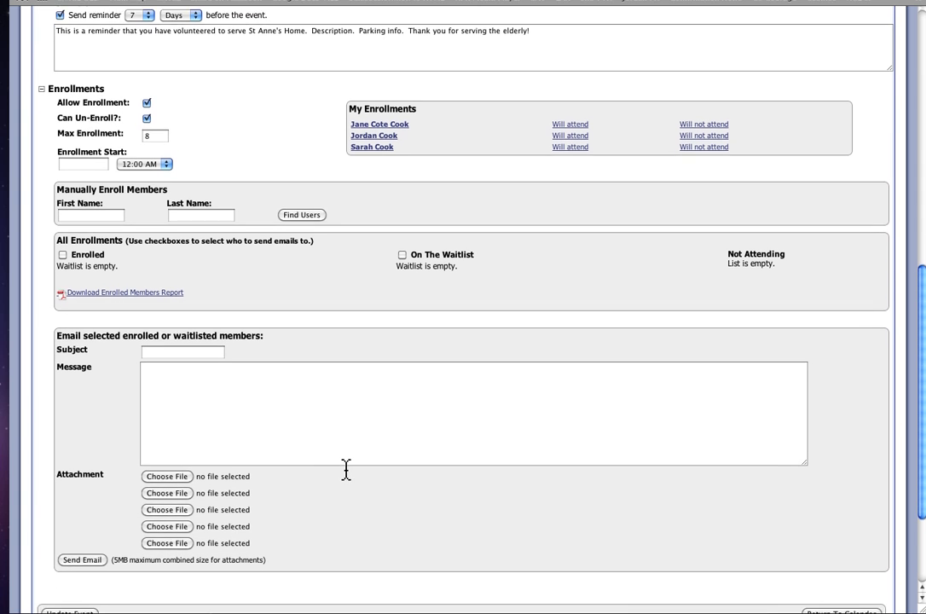
# Delete all events in the Monday St Anne's Reading 3-5 series and confirm the deletion.
pyautogui.scroll(-1, 346, 475)
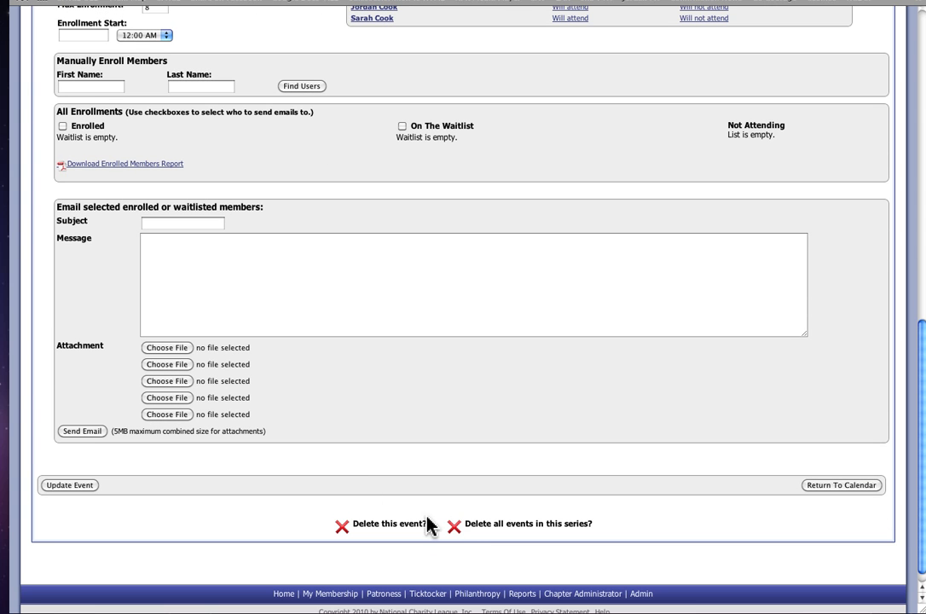
pyautogui.click(454, 525)
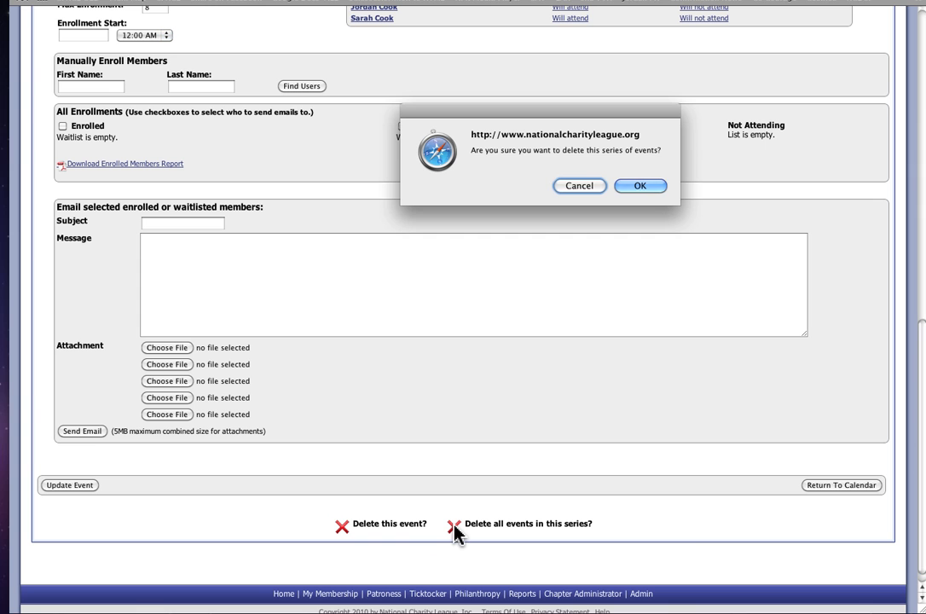
pyautogui.click(640, 186)
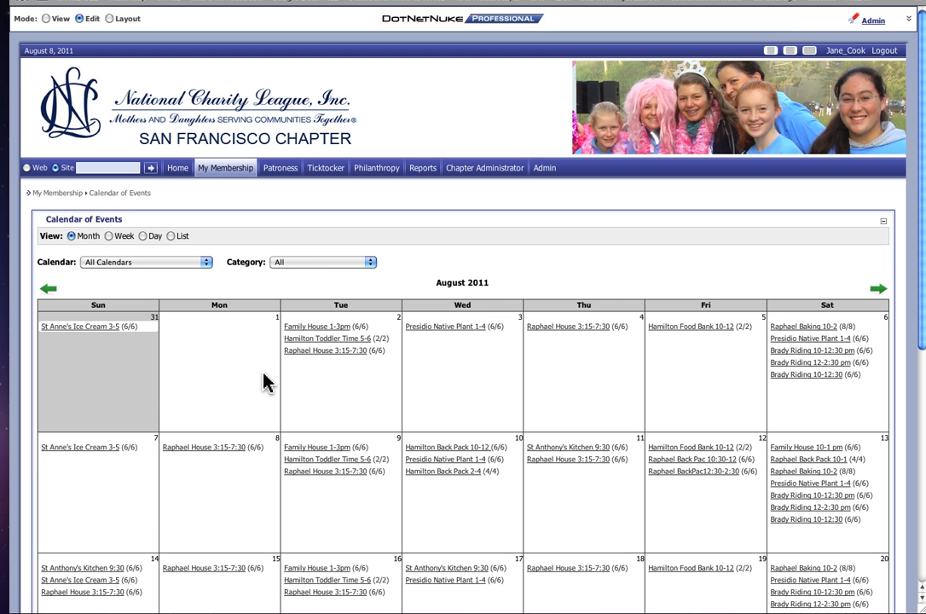
# Look through the whole August 2011 month calendar to check its entries after the series deletion.
pyautogui.scroll(-3, 266, 384)
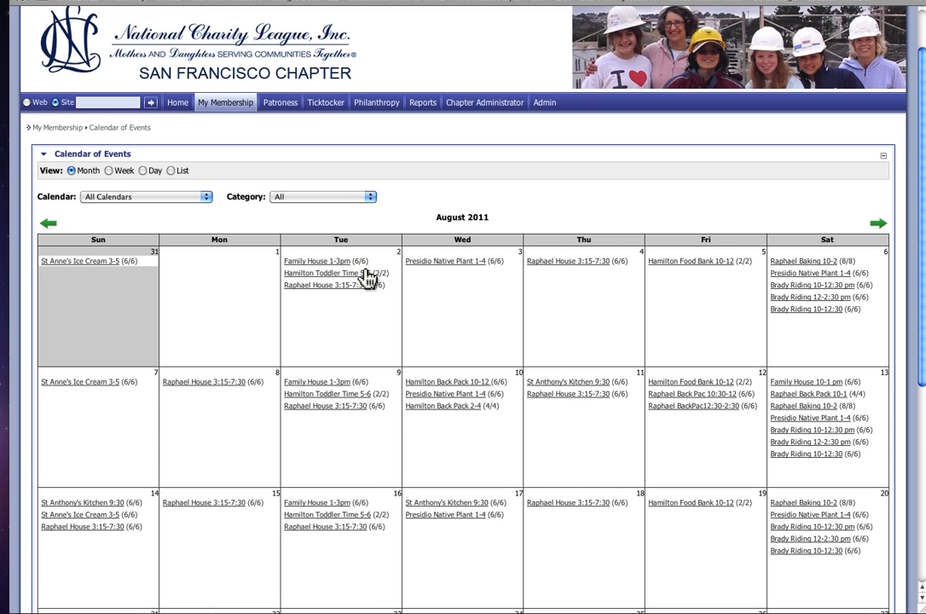
pyautogui.scroll(-7, 367, 275)
pyautogui.scroll(-2, 366, 276)
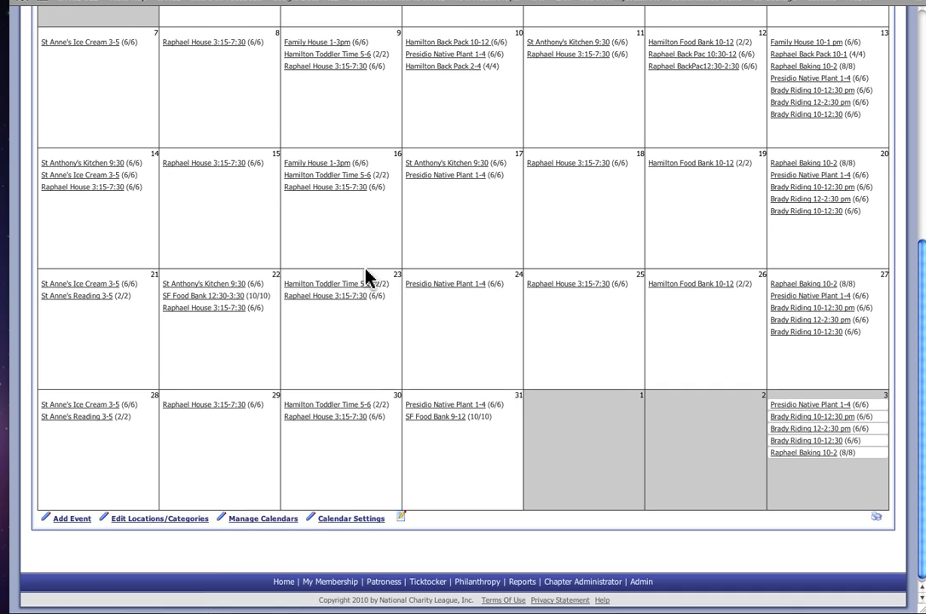
pyautogui.scroll(3, 367, 274)
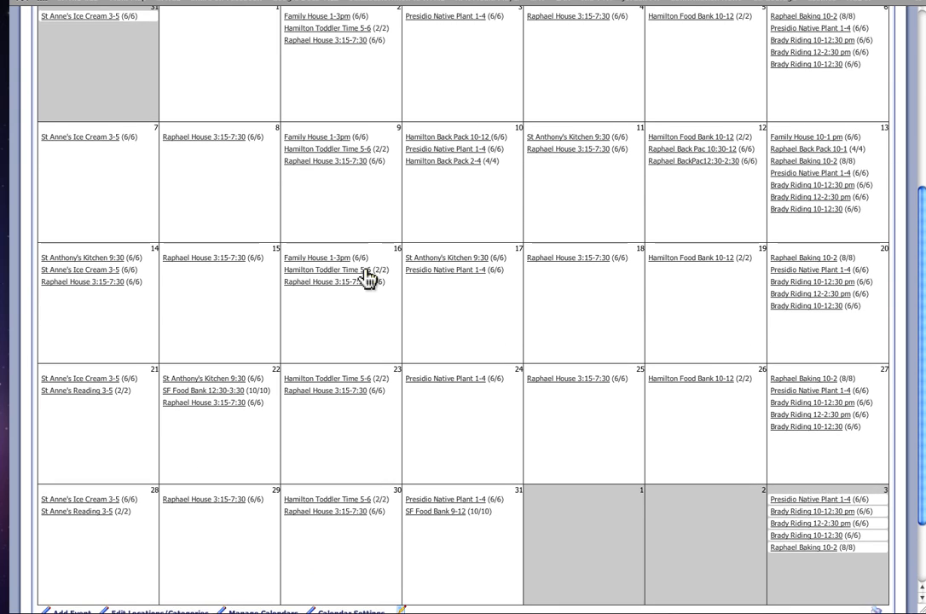
pyautogui.scroll(-1, 366, 275)
pyautogui.scroll(5, 367, 276)
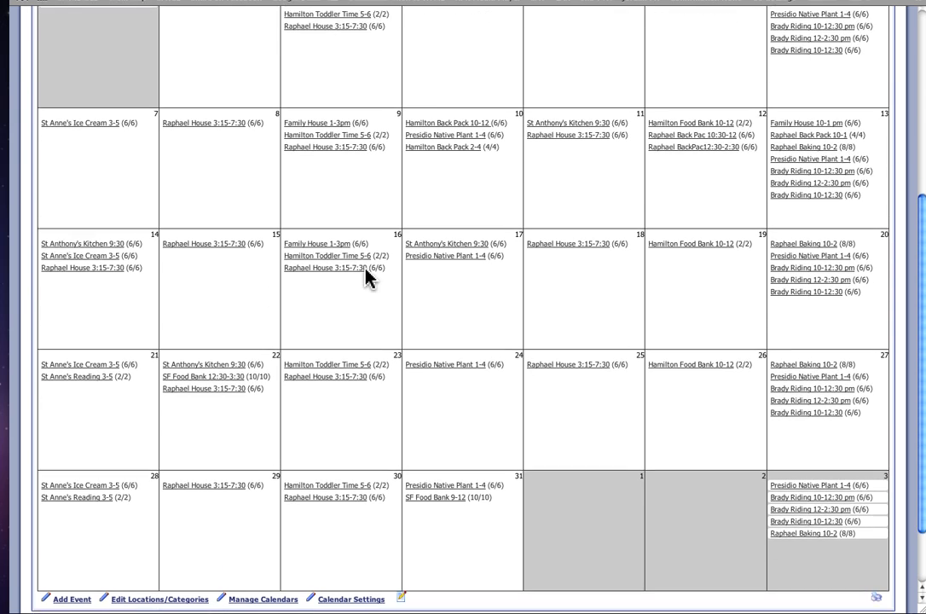
pyautogui.scroll(3, 366, 277)
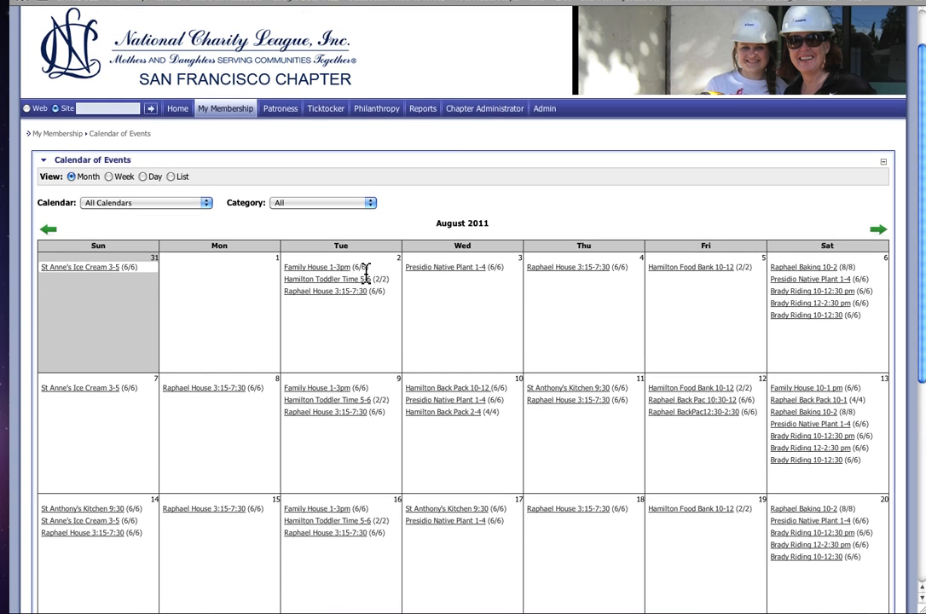
pyautogui.scroll(1, 367, 274)
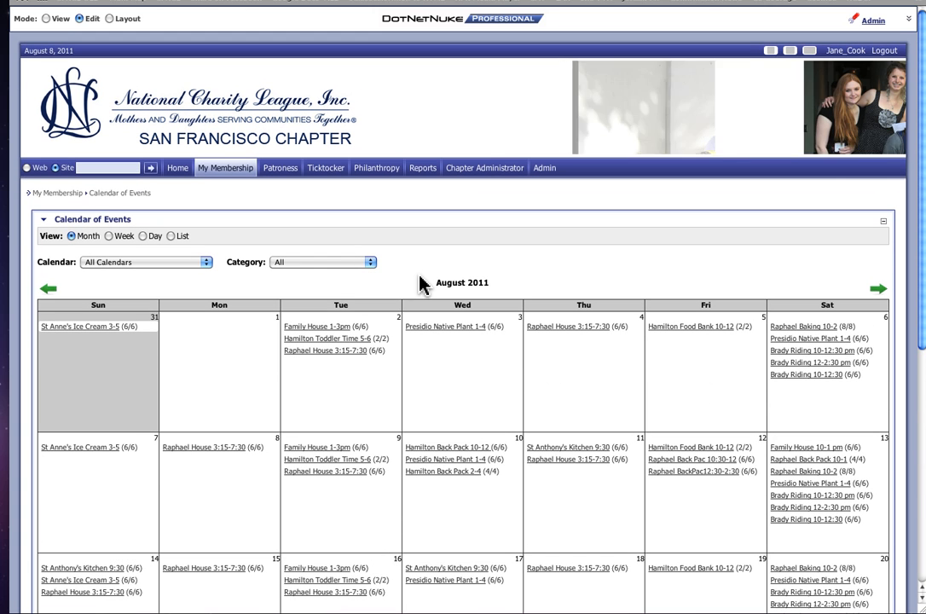